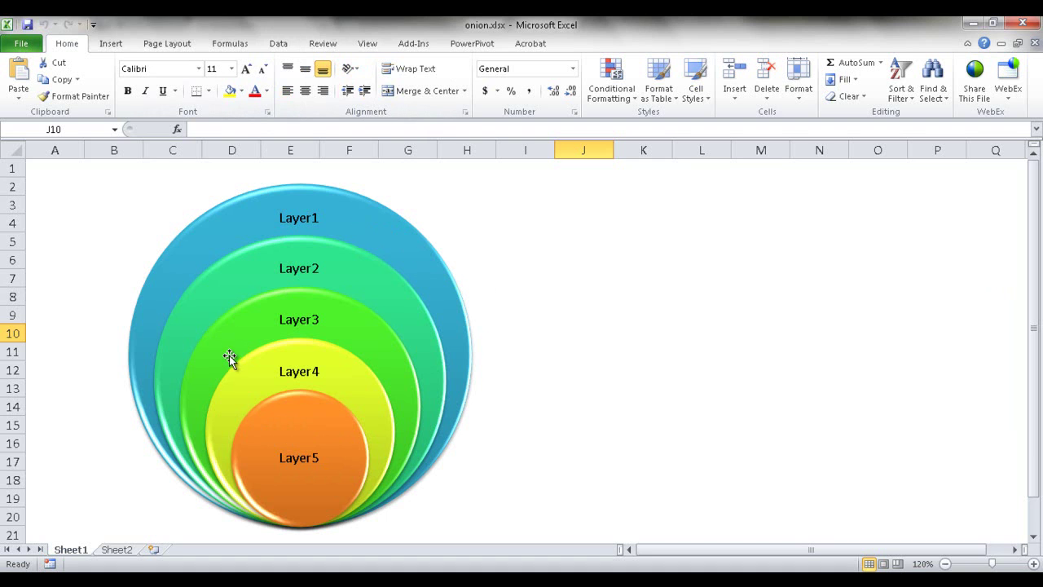
- Switch to Sheet2 to see the Layer/Item table beside the Whales onion diagram
click(116, 550)
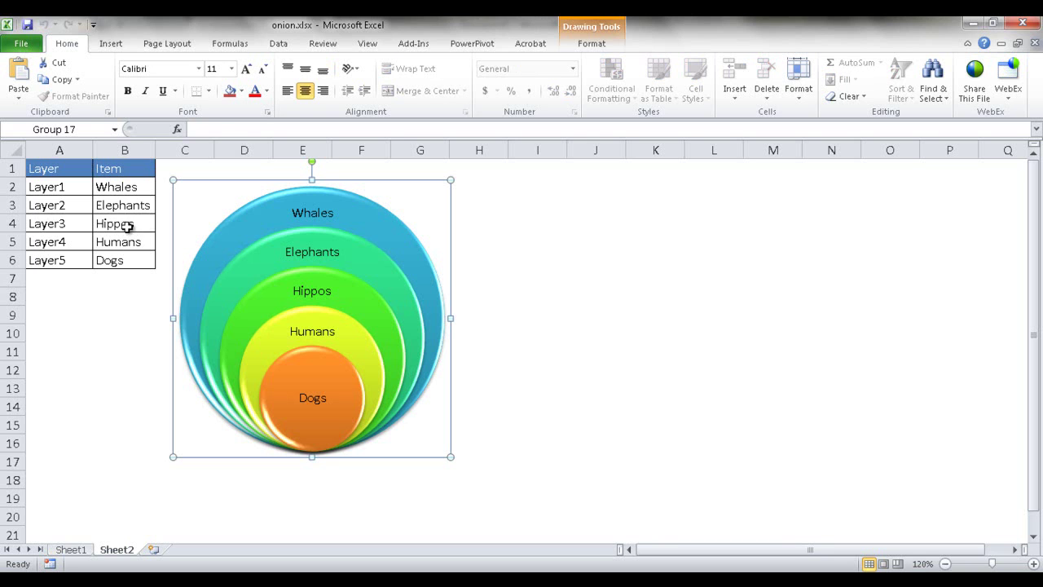
- Replace Hippos with Lions in cell B4, then return to Sheet1's onion diagram
click(128, 225)
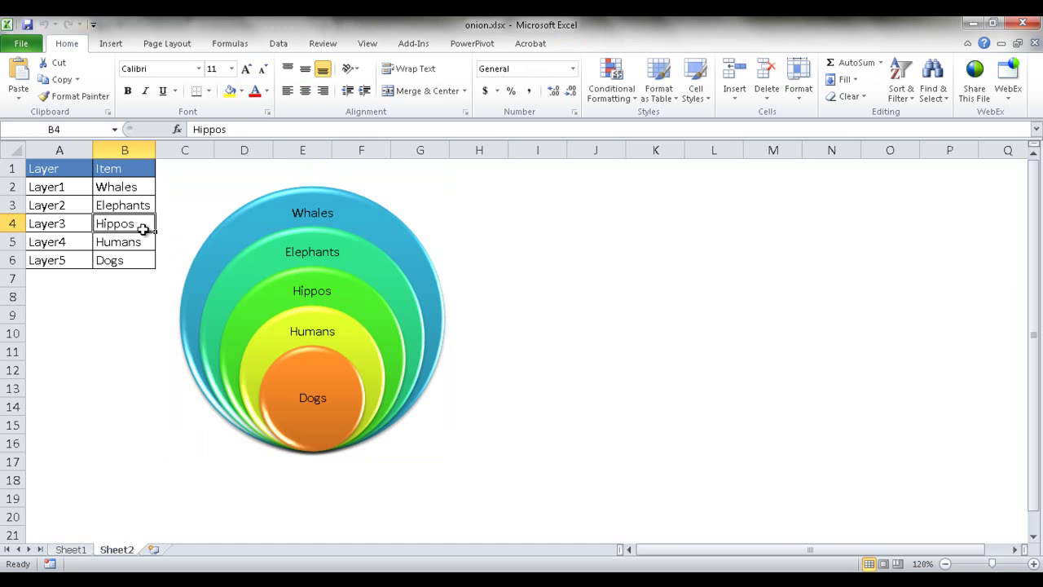
text(Lions)
key(Return)
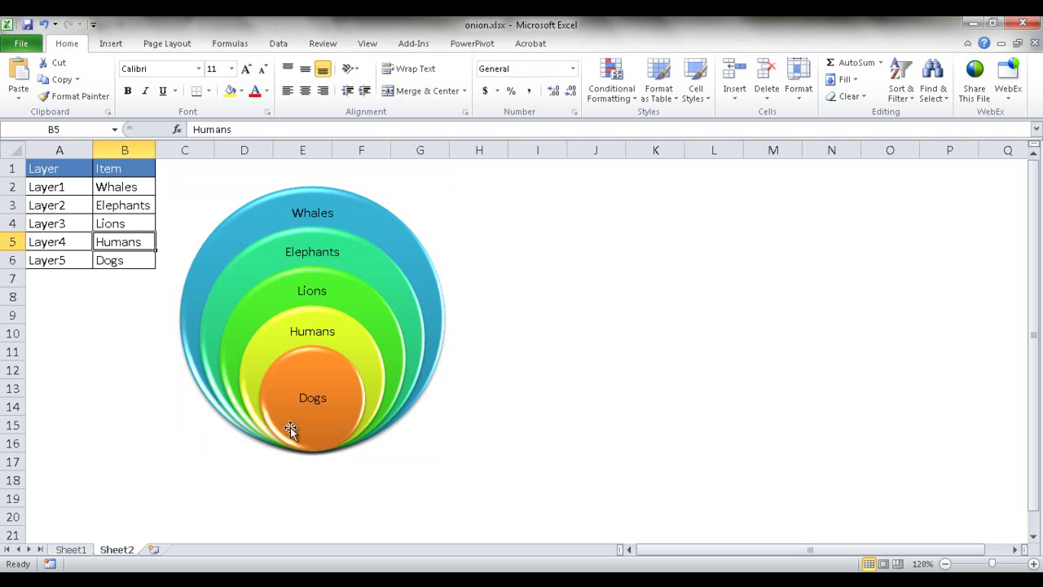
click(71, 549)
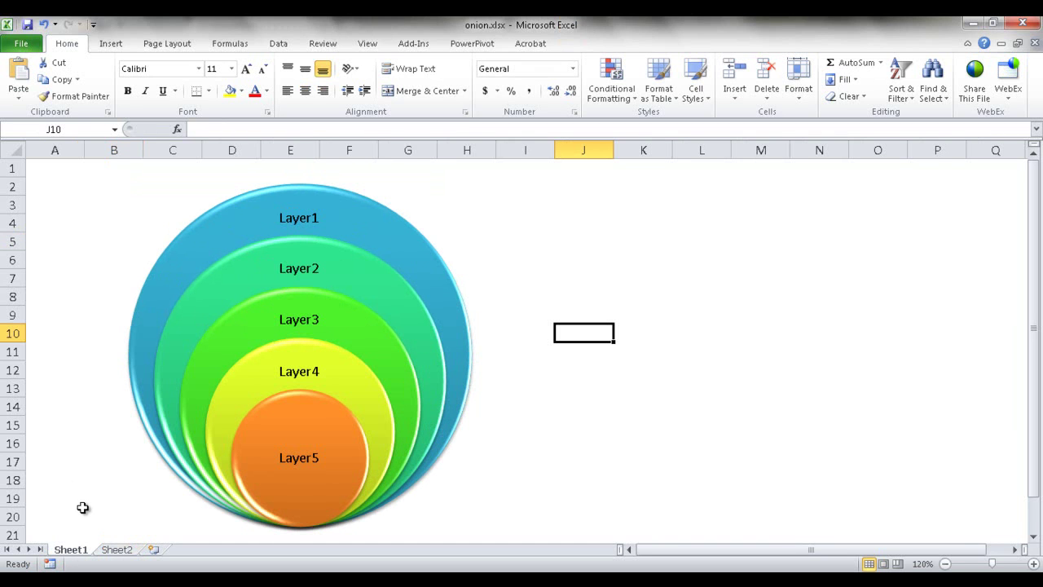
- Add a new Sheet3 and zoom it to 120%, checking Sheet1's diagram for reference
click(155, 551)
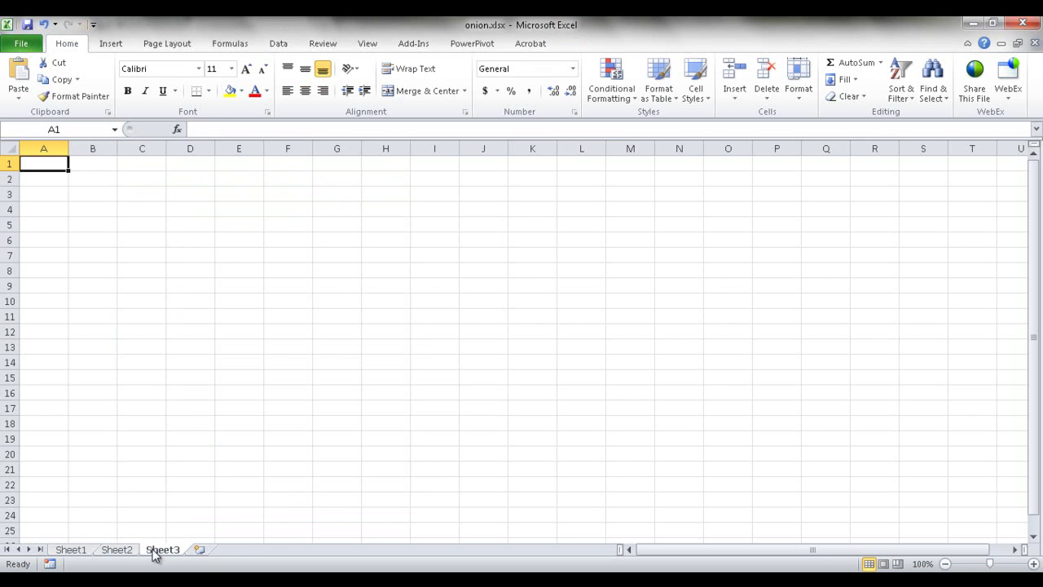
click(1033, 563)
click(1034, 563)
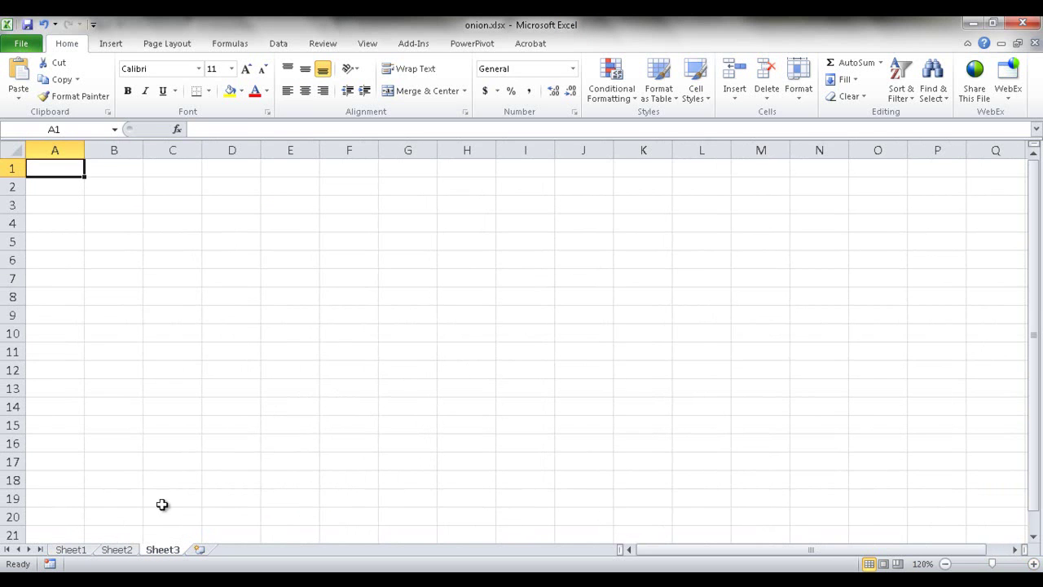
click(88, 551)
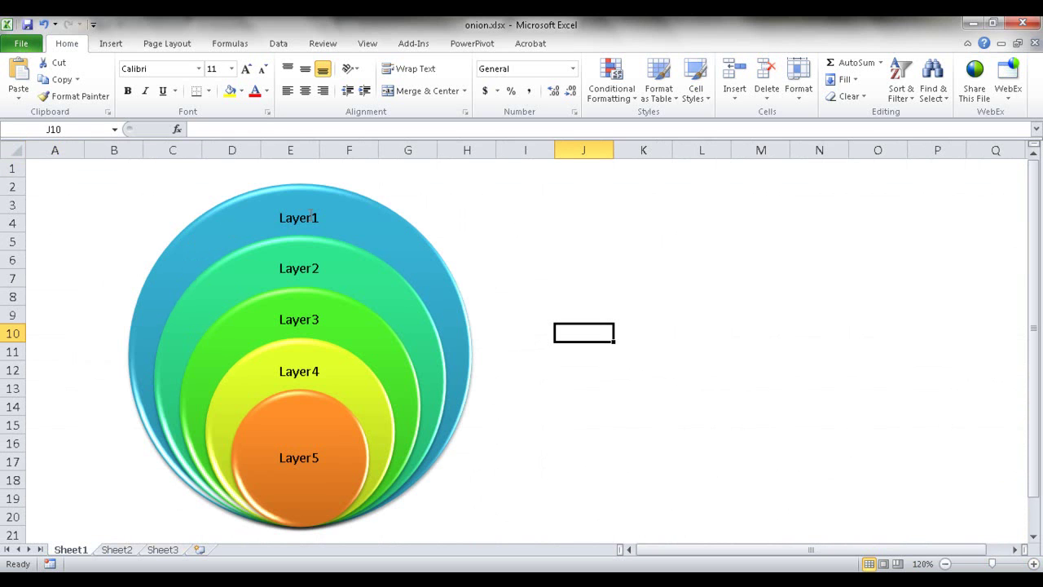
click(163, 550)
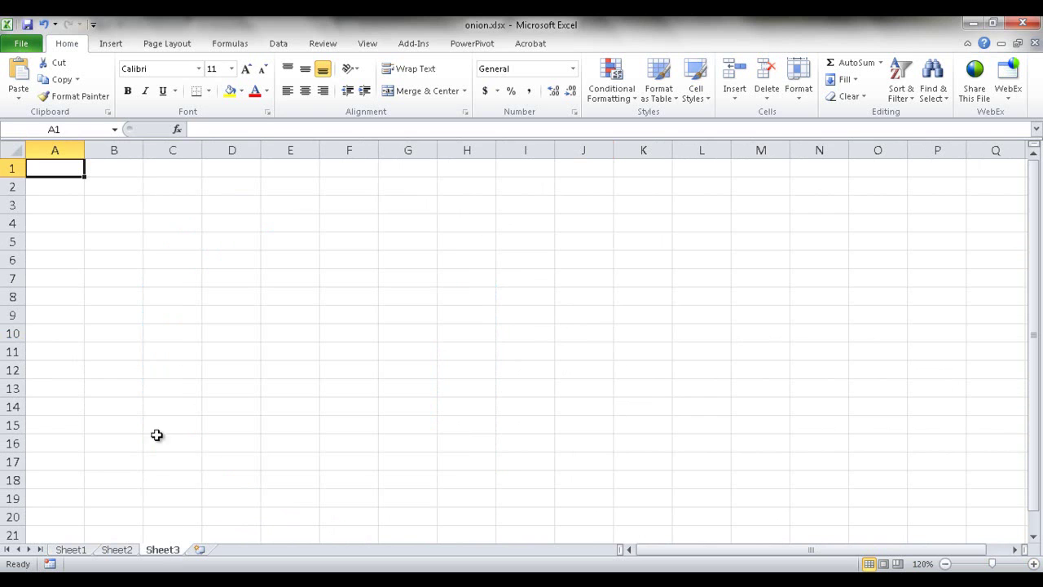
- Insert a Relationship > Stacked Venn SmartArt diagram on Sheet3
click(113, 45)
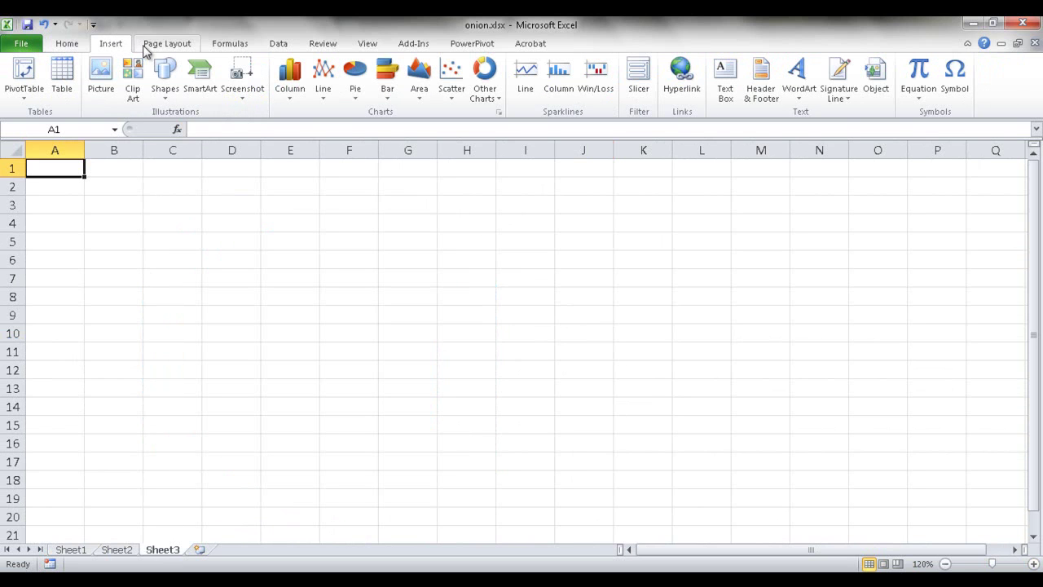
click(201, 73)
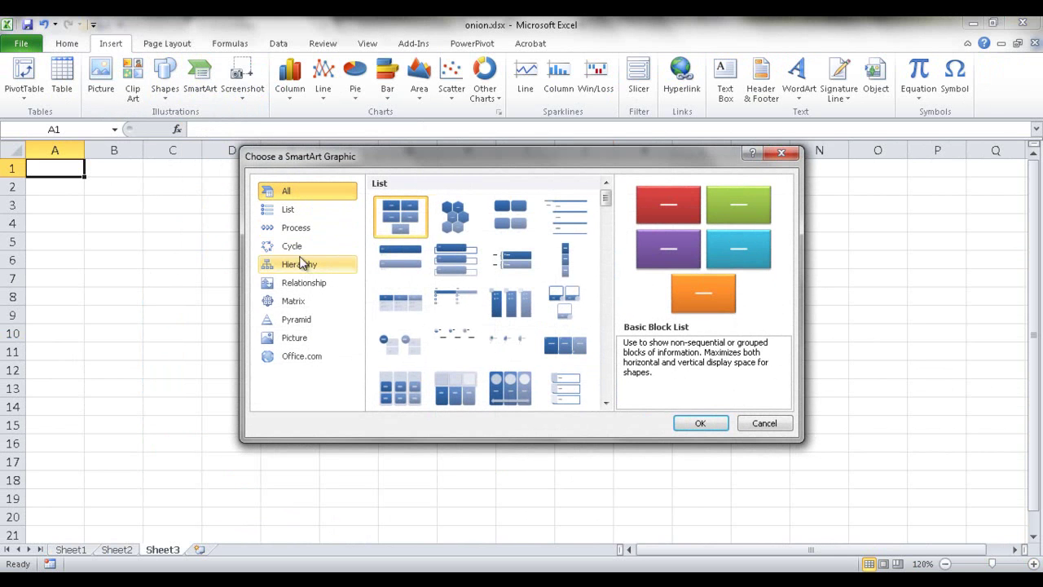
click(301, 287)
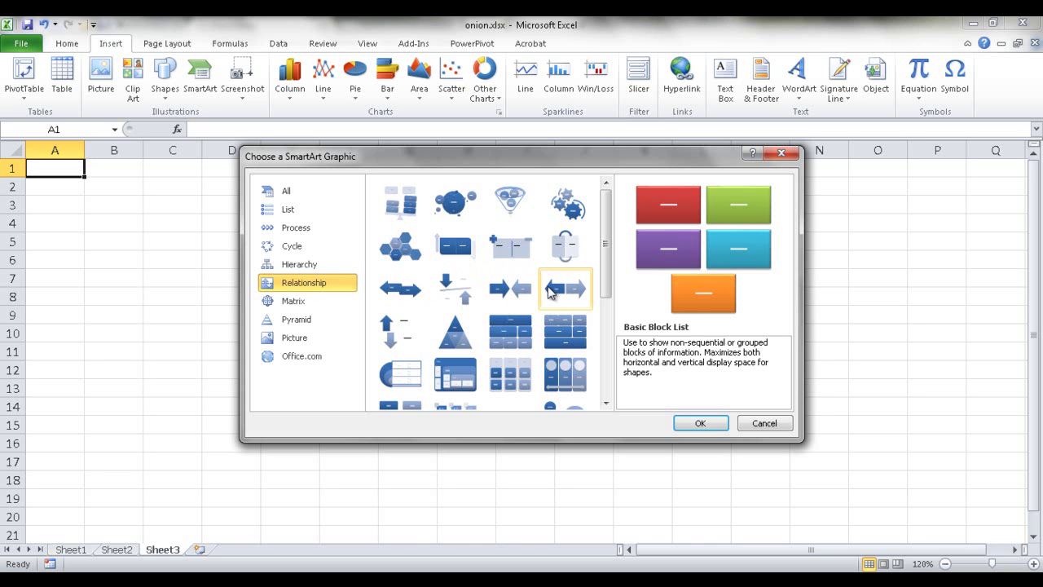
drag(604, 253, 617, 393)
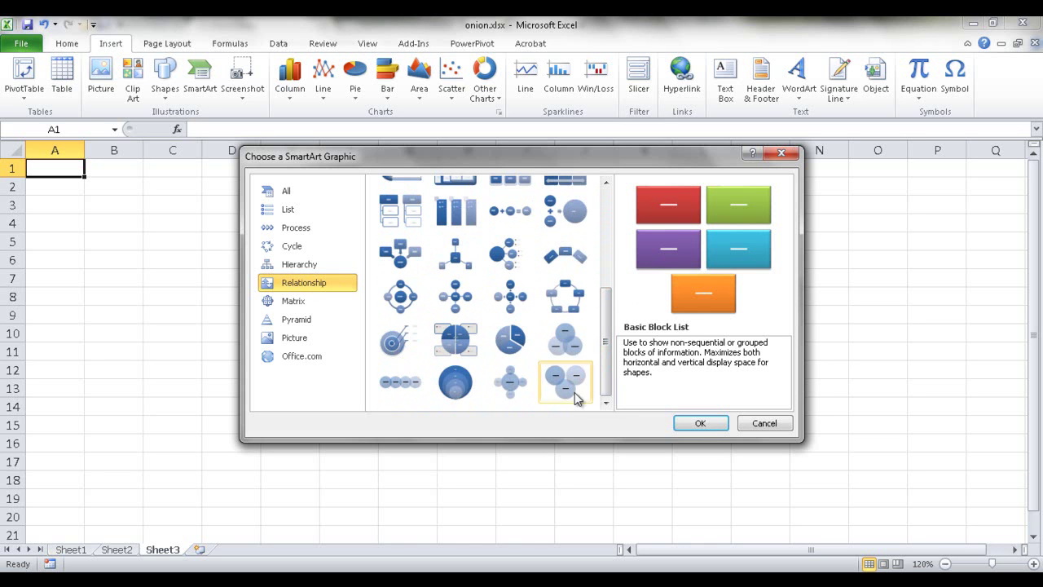
click(454, 393)
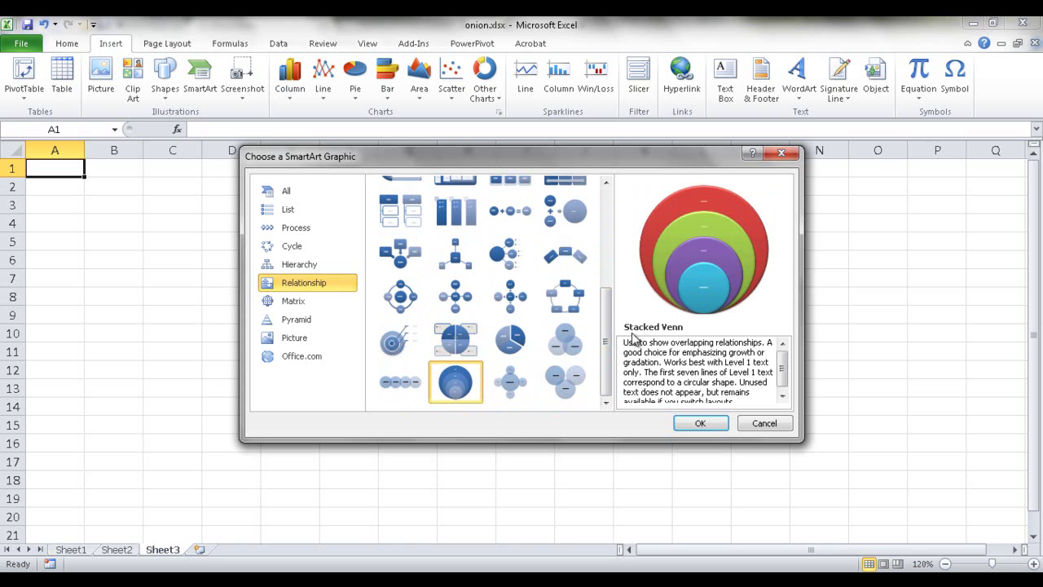
click(700, 425)
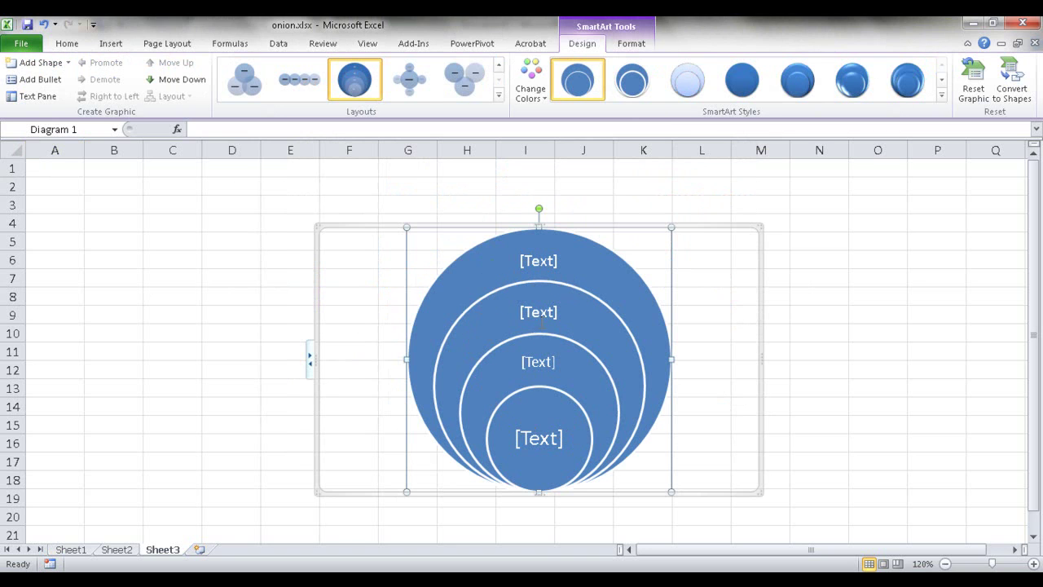
- Label the outer circle Layer1 and, in the Text Pane, the second circle Layer2
click(540, 261)
text(Layer1)
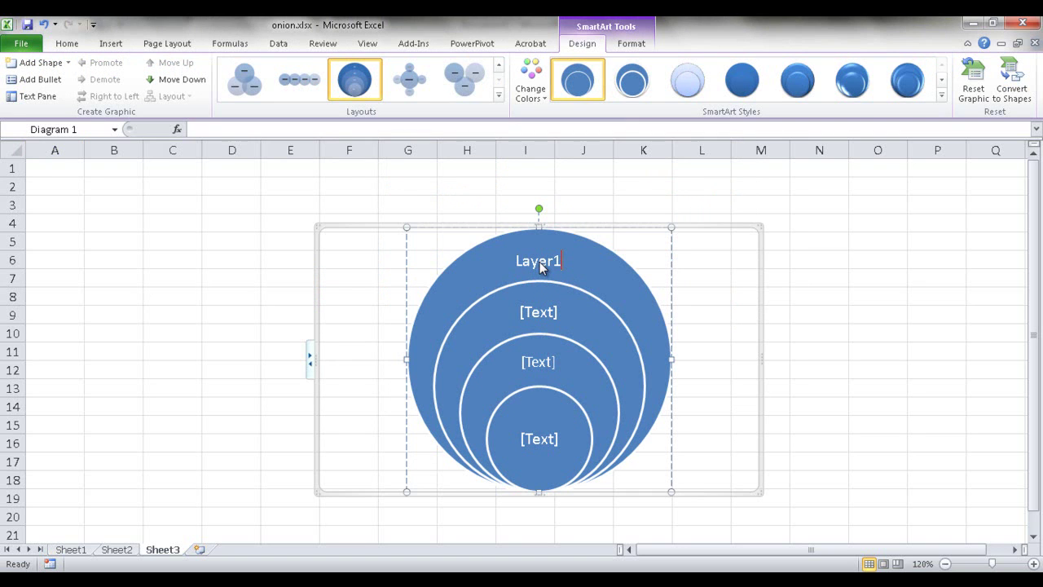
click(310, 365)
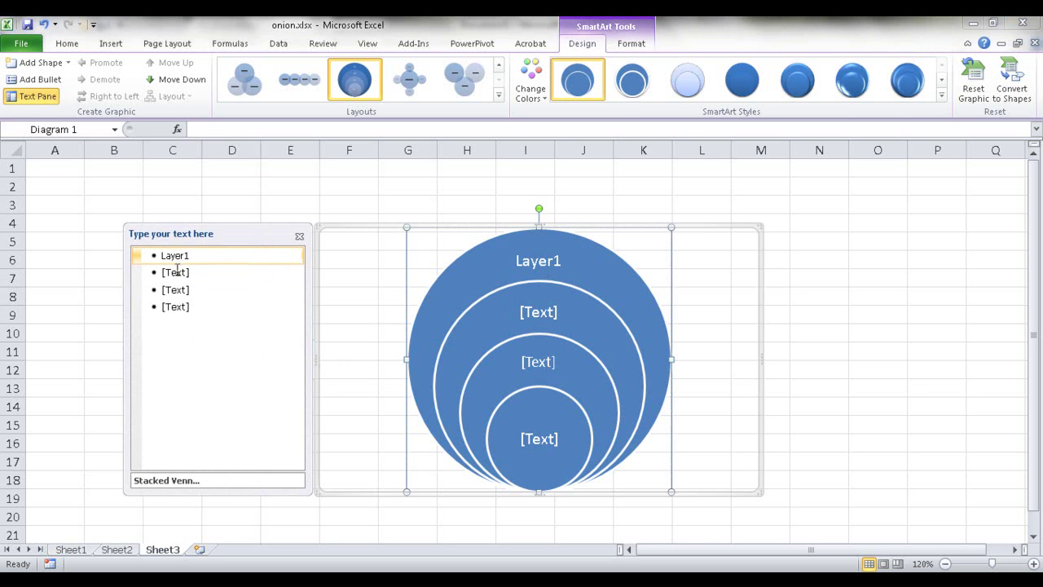
click(177, 272)
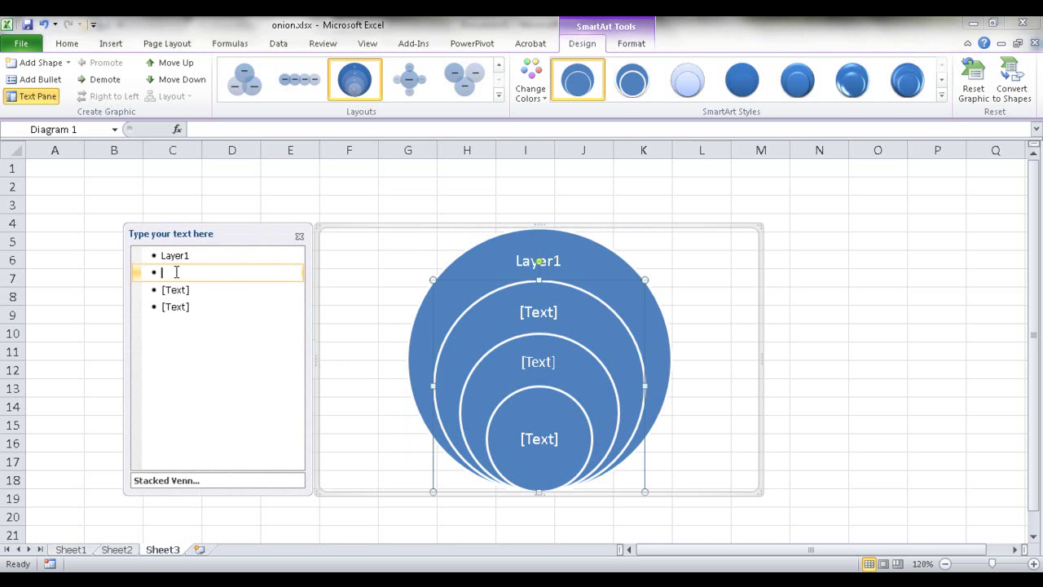
text(Layer21)
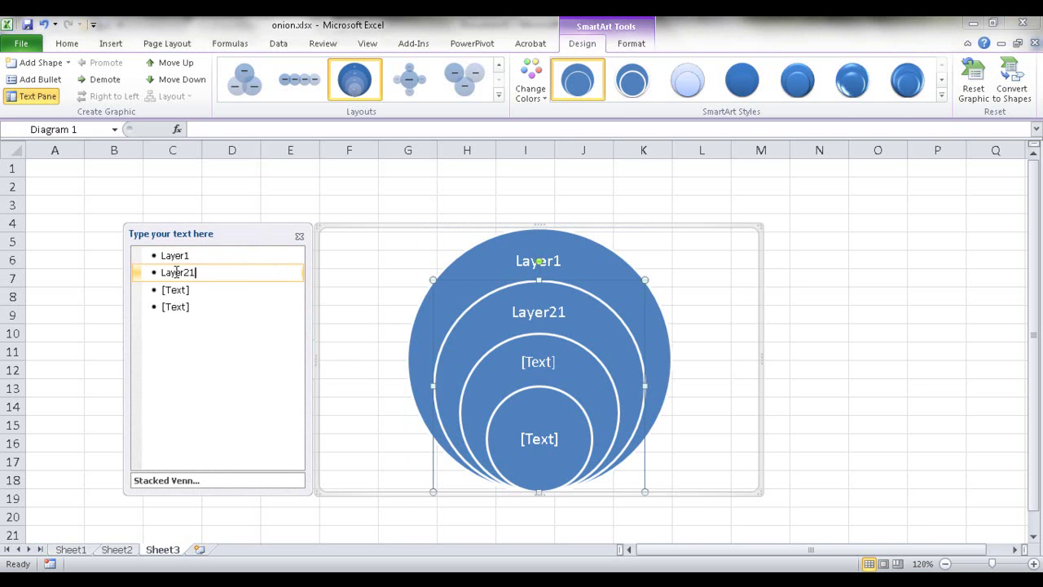
key(BackSpace)
- Label the next circles Layer3 and Layer4, and add a fifth bullet named Layer5
click(177, 290)
text(Layter)
key(BackSpace)
key(BackSpace)
key(BackSpace)
text(er3)
click(176, 307)
text(Layer4)
key(Return)
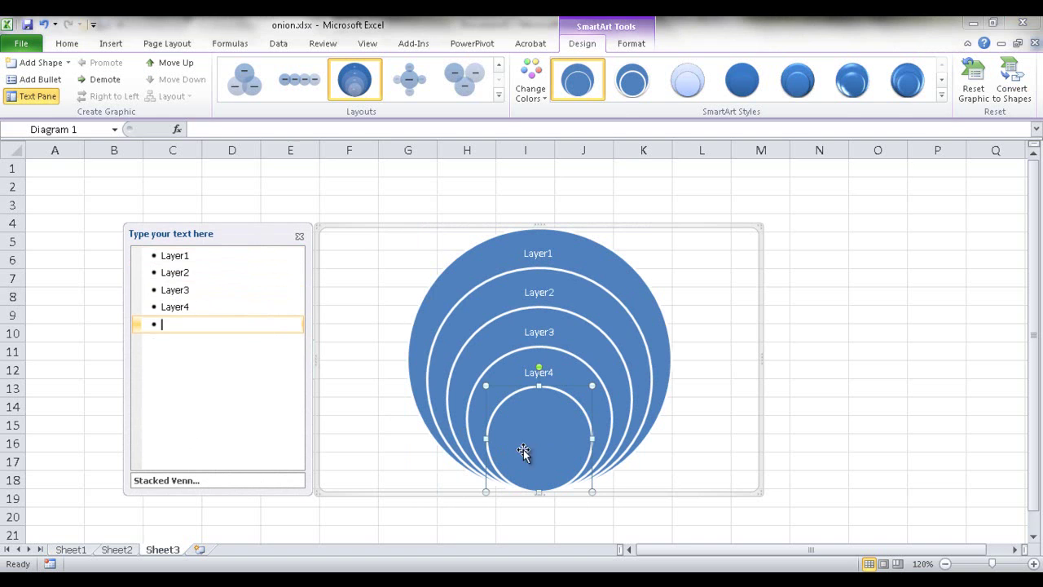
text(Layer5)
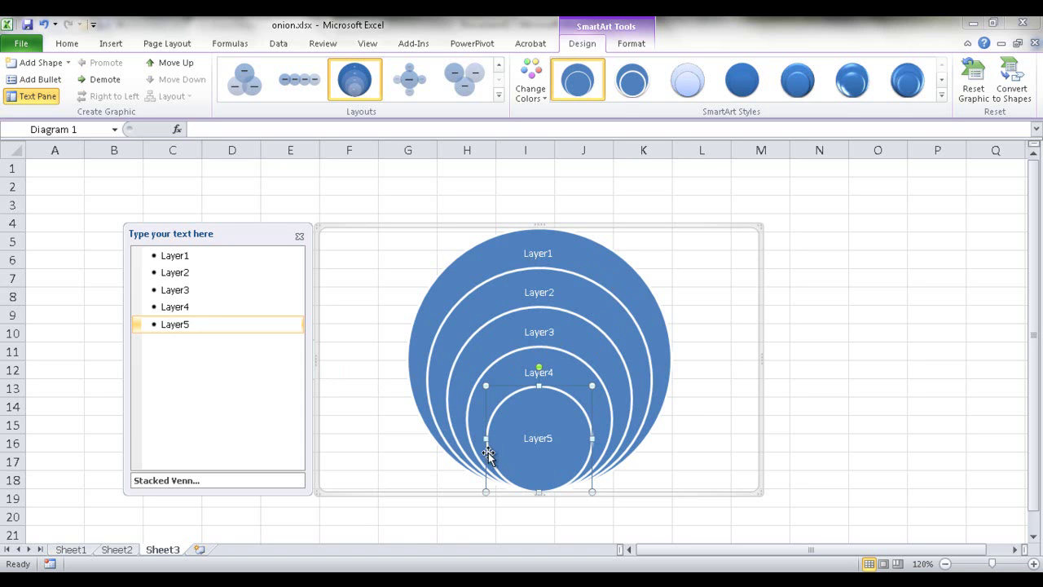
- Apply the Colorful blue-to-orange colour set and the Intense Effect SmartArt style to the diagram
click(537, 96)
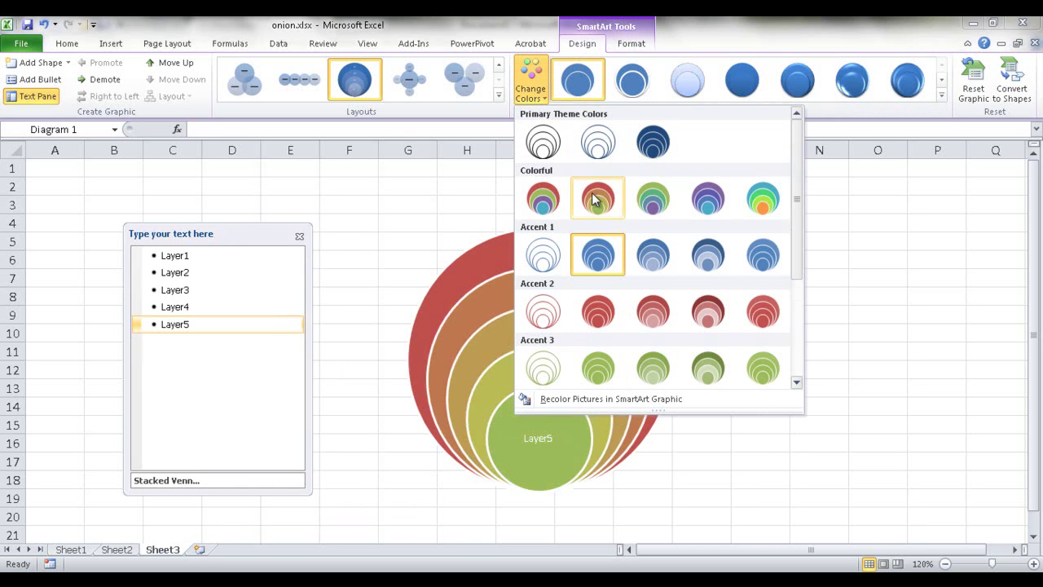
click(753, 201)
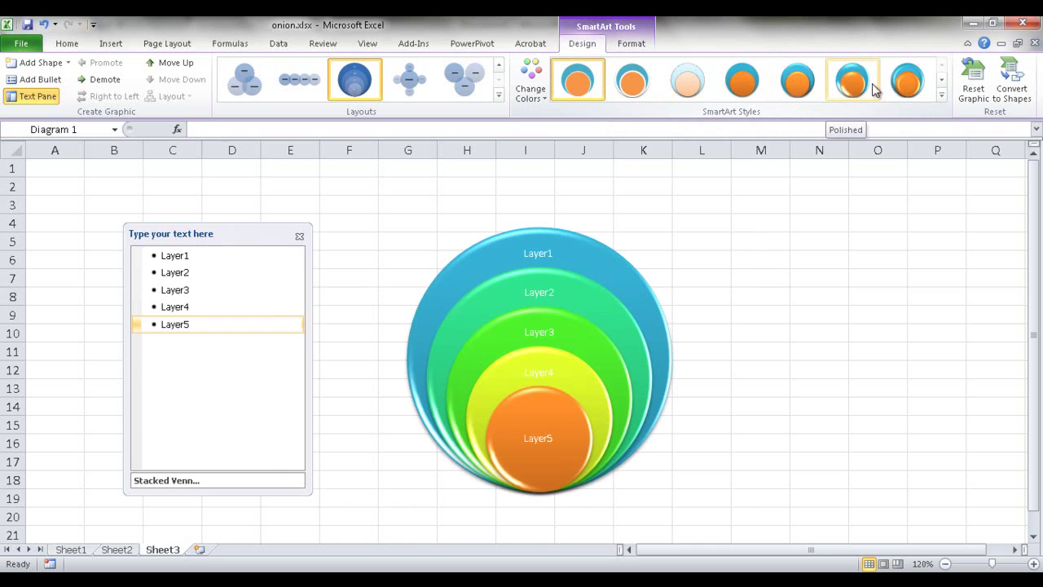
click(798, 79)
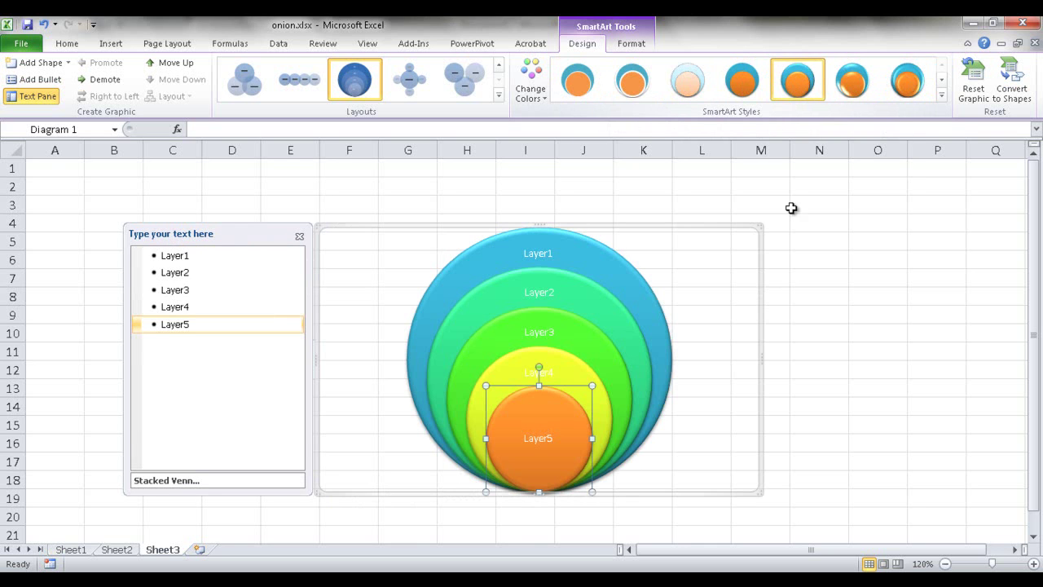
click(840, 349)
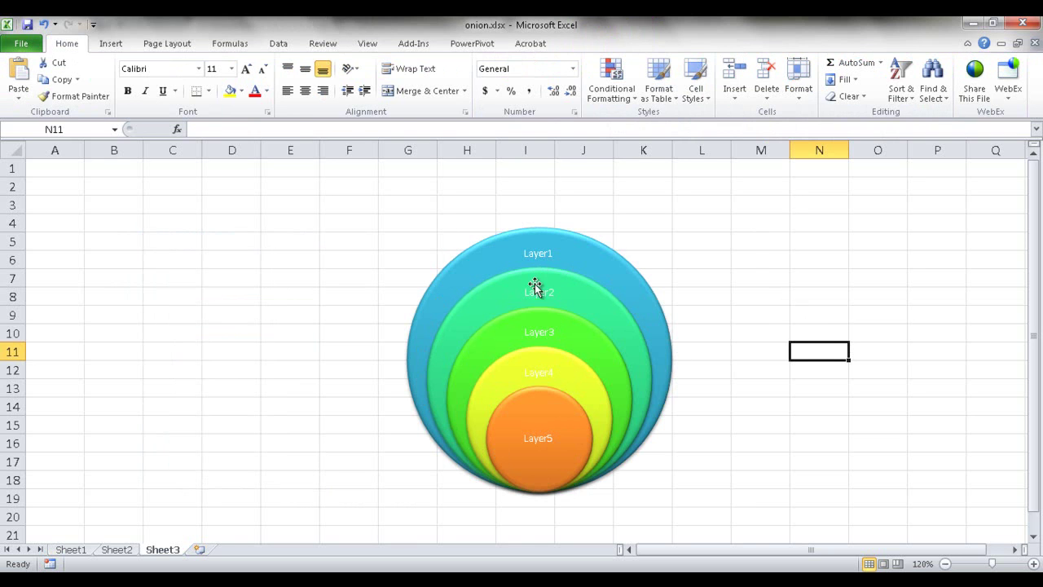
- Stretch the diagram's five circles horizontally into wide, flattened ovals
click(578, 260)
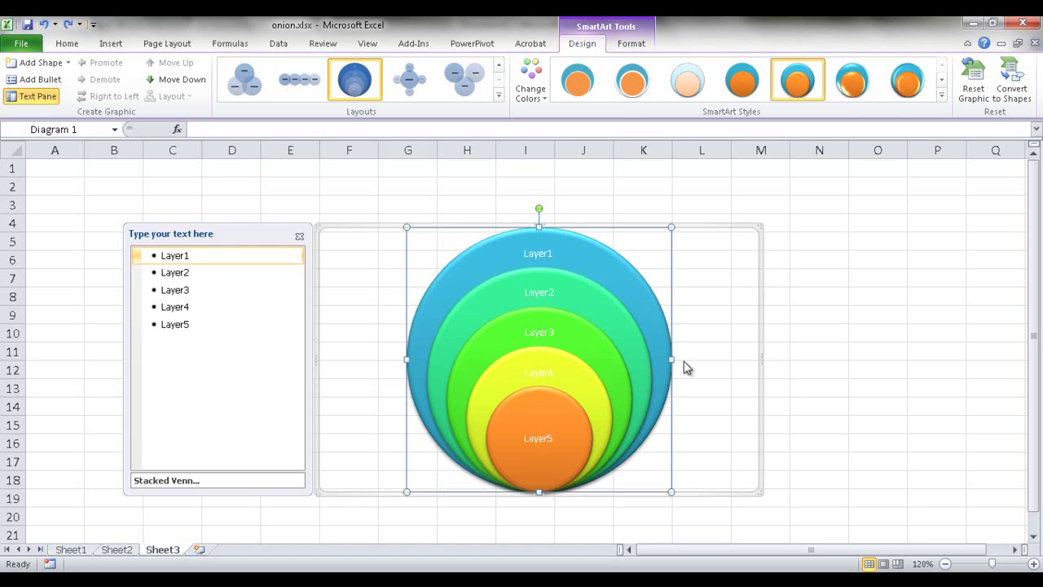
drag(672, 359, 731, 359)
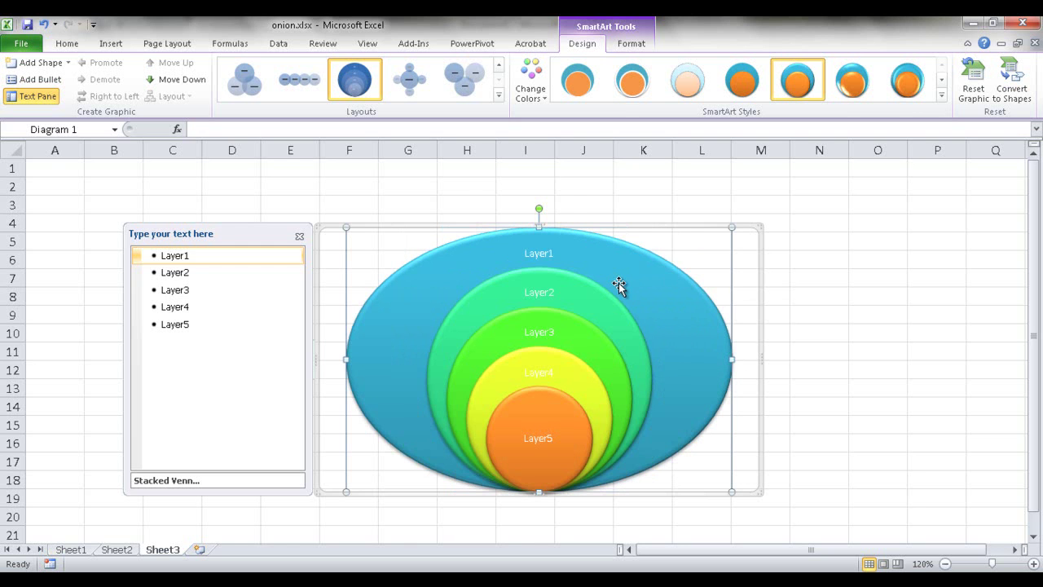
key(ctrl+z)
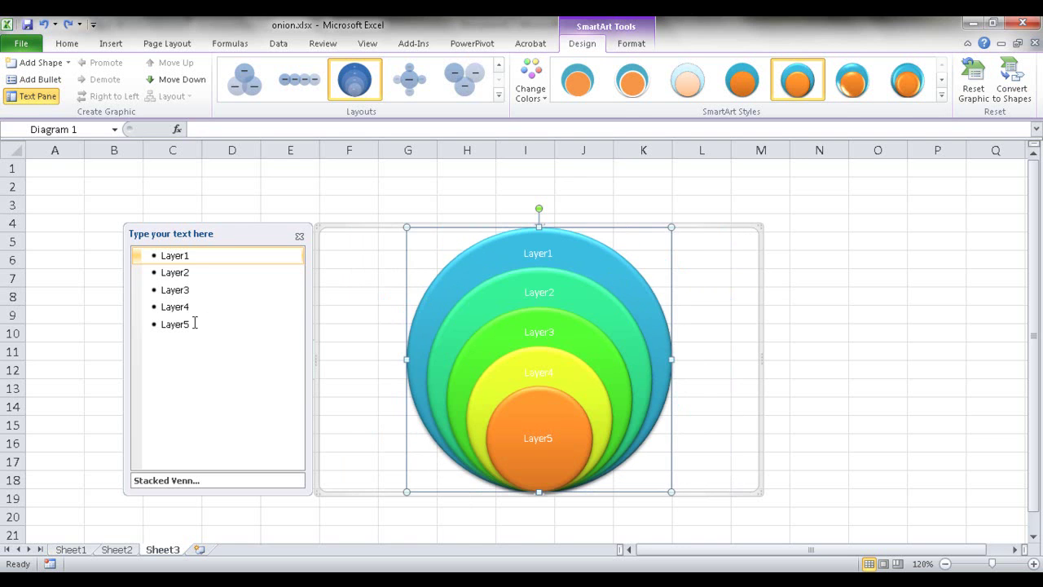
drag(189, 324, 161, 254)
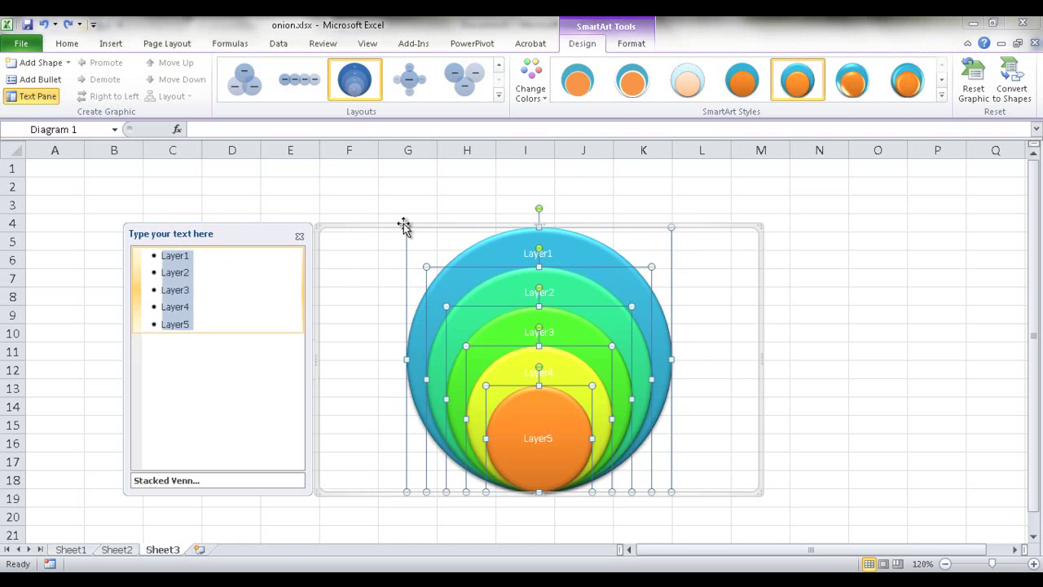
drag(407, 228, 345, 182)
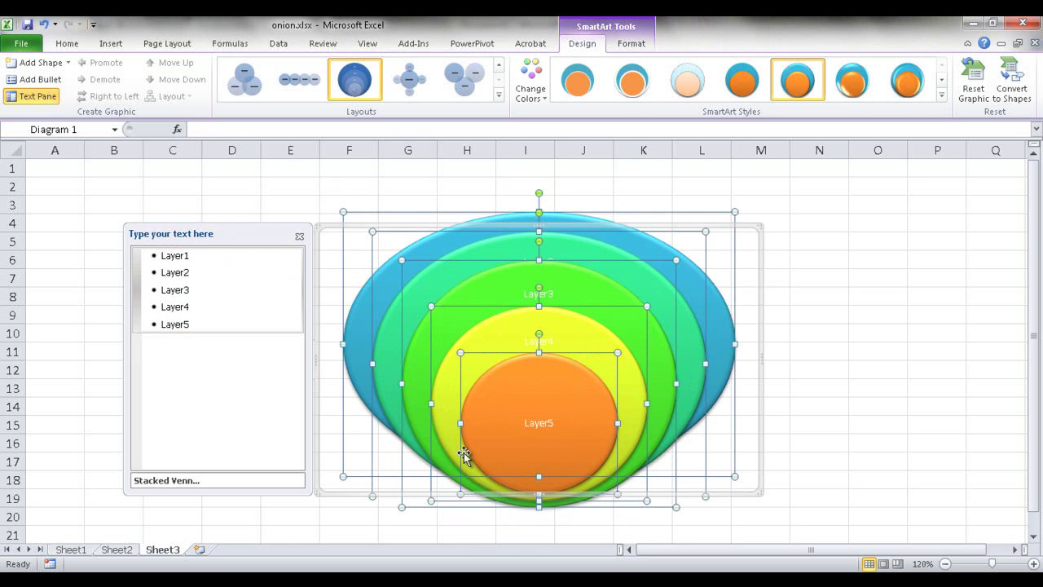
key(ctrl+z)
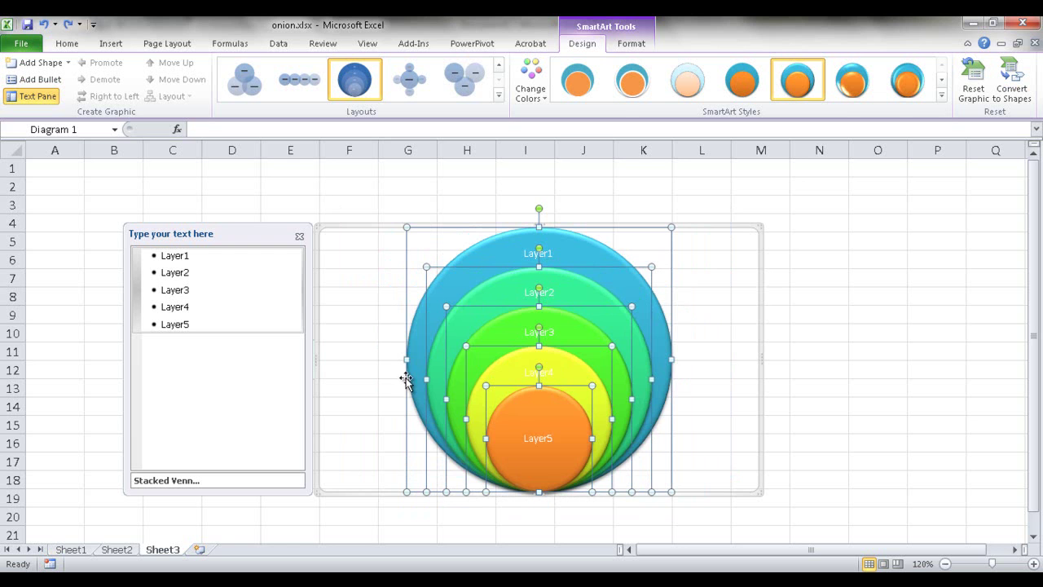
drag(404, 359, 335, 358)
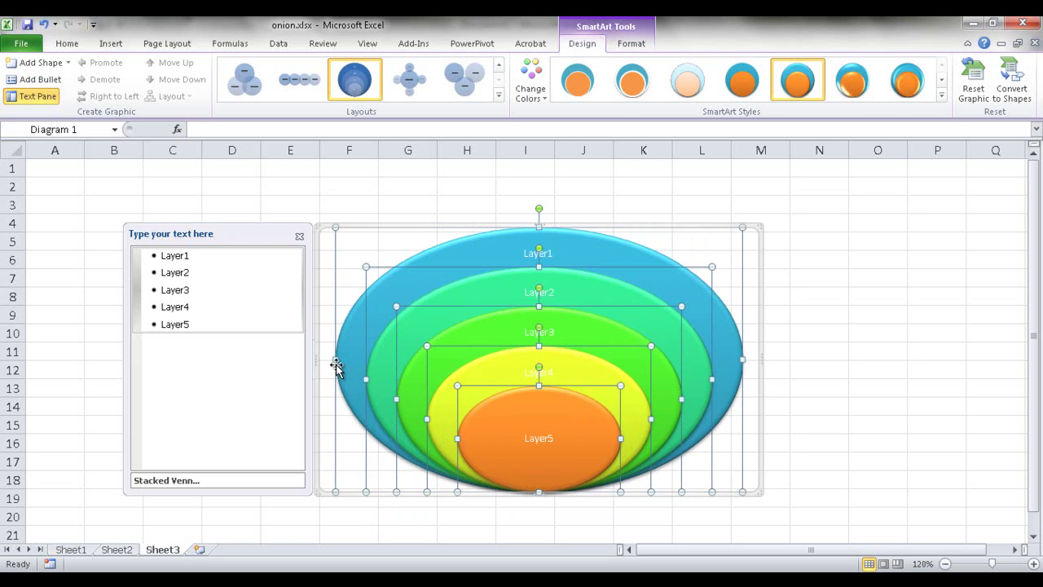
click(817, 422)
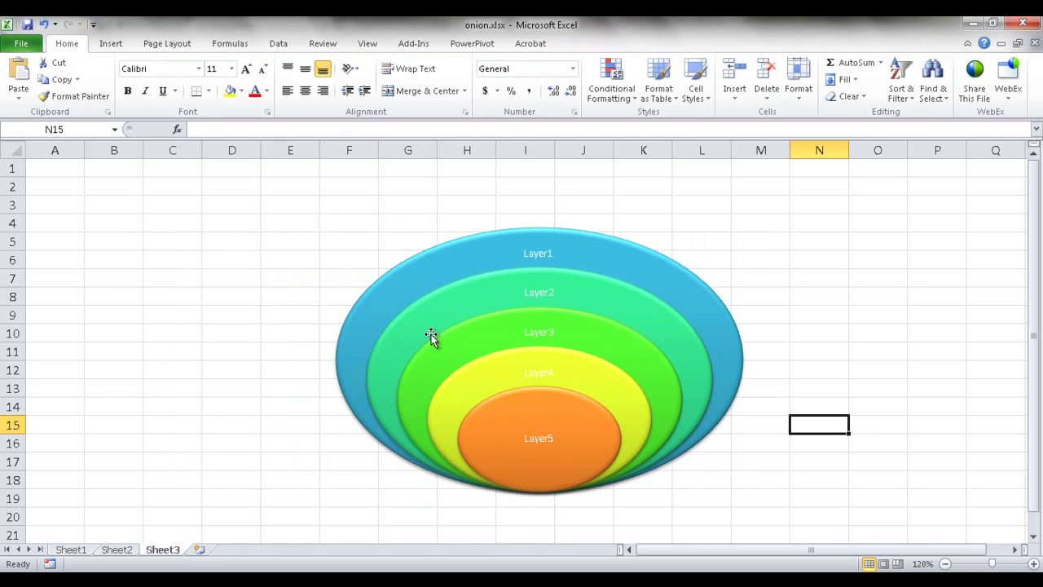
- On Sheet2, change cell B3 from Elephants to Hippos, then add a blank Sheet4
click(119, 551)
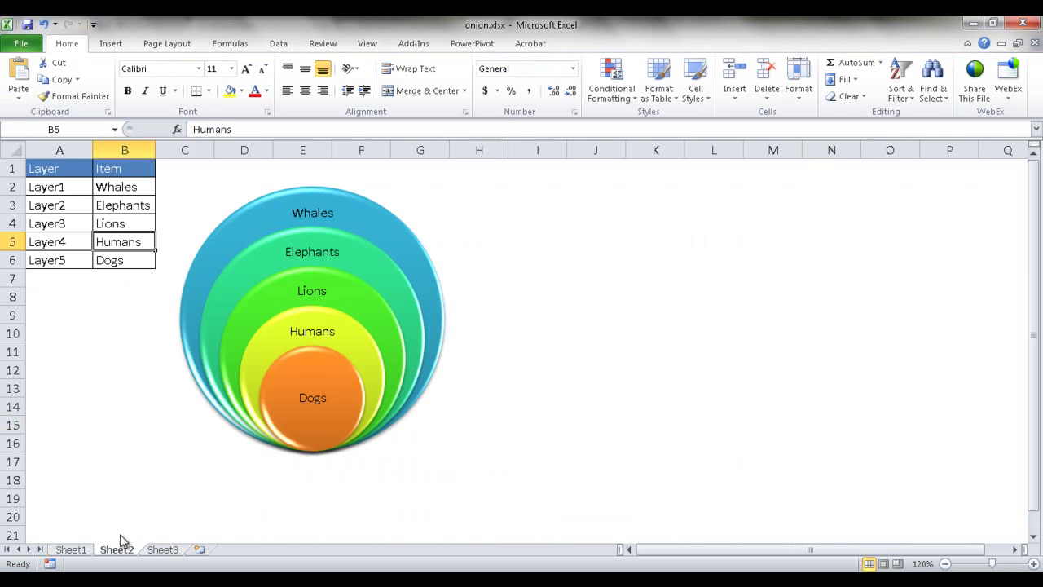
click(114, 224)
click(115, 204)
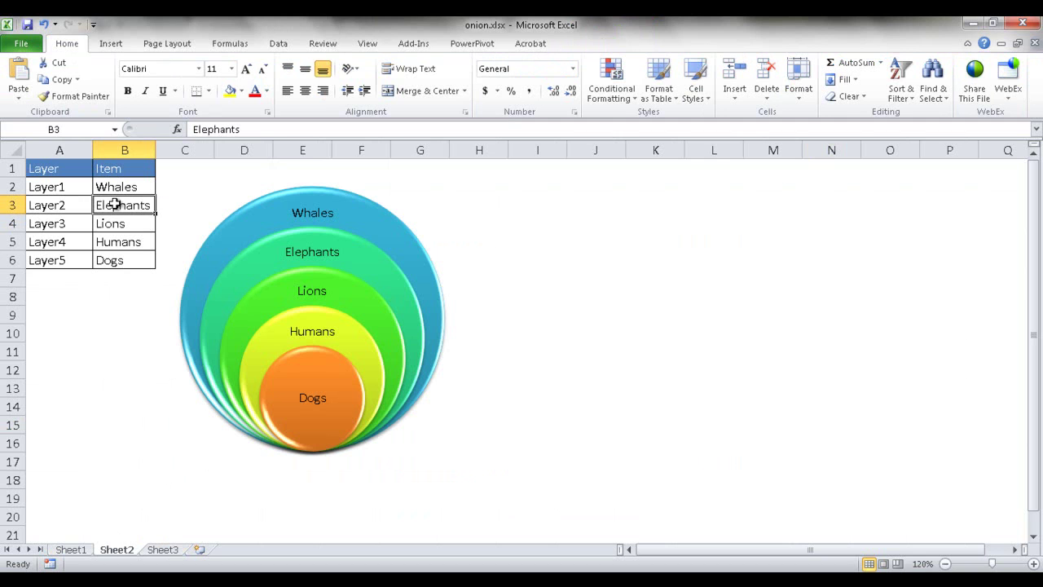
double_click(119, 207)
text(Hippos)
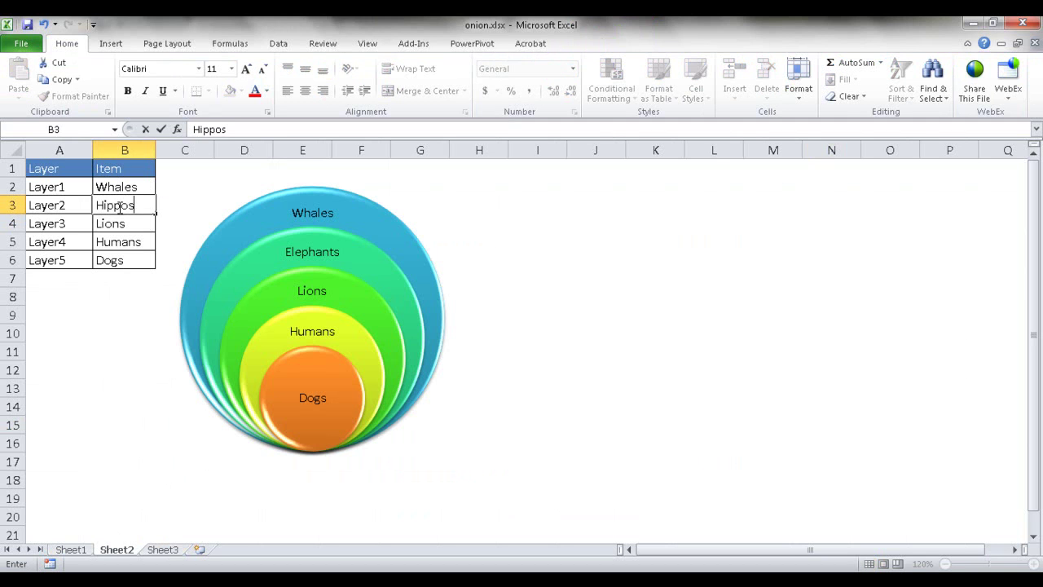
key(Return)
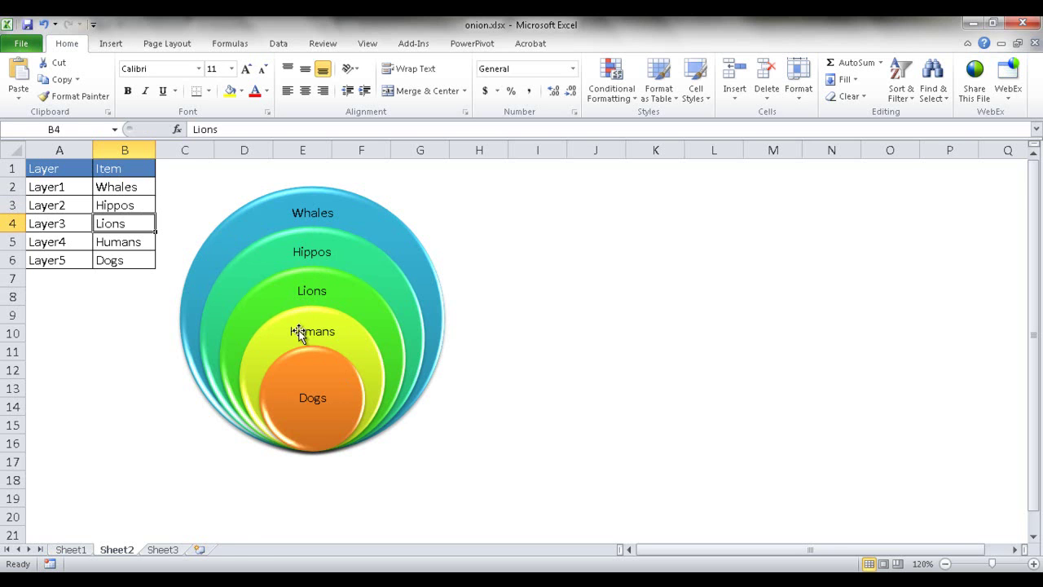
key(shift+F11)
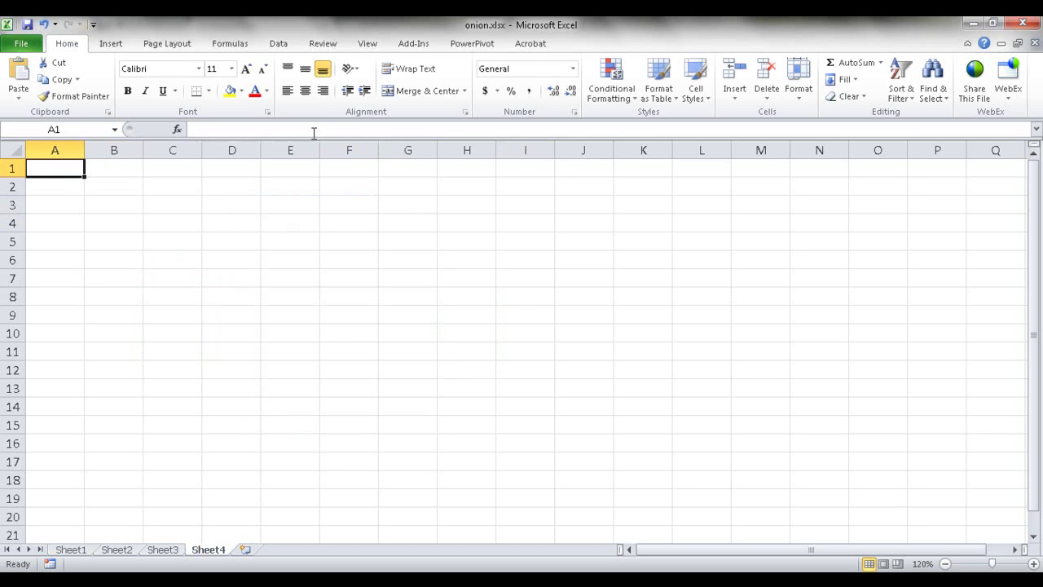
- Draw a 1.83" oval circle on Sheet4 and a 1" circle inside its bottom
click(119, 44)
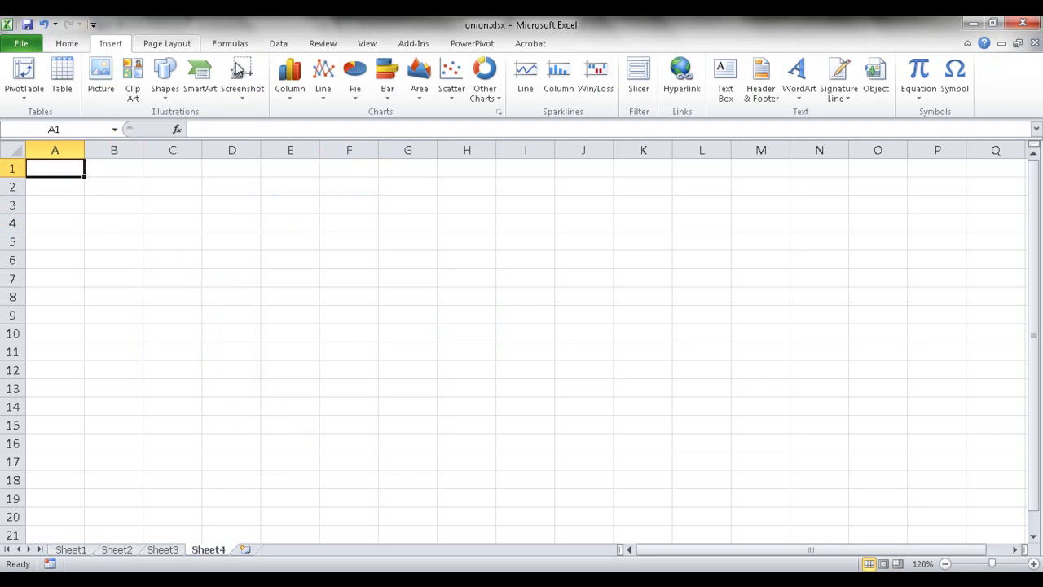
click(164, 73)
click(219, 130)
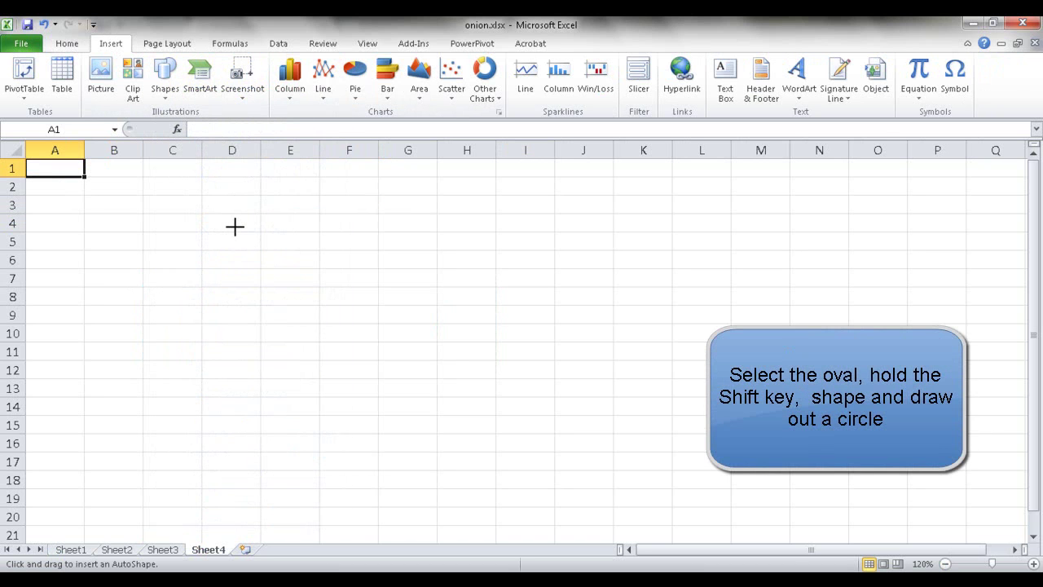
drag(234, 227, 397, 388)
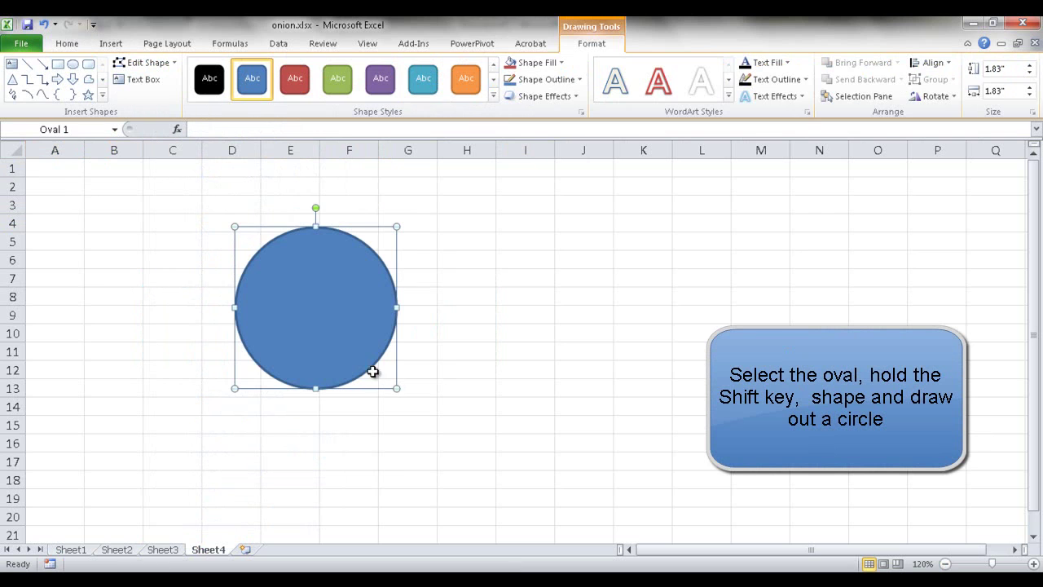
click(73, 65)
drag(263, 299, 330, 389)
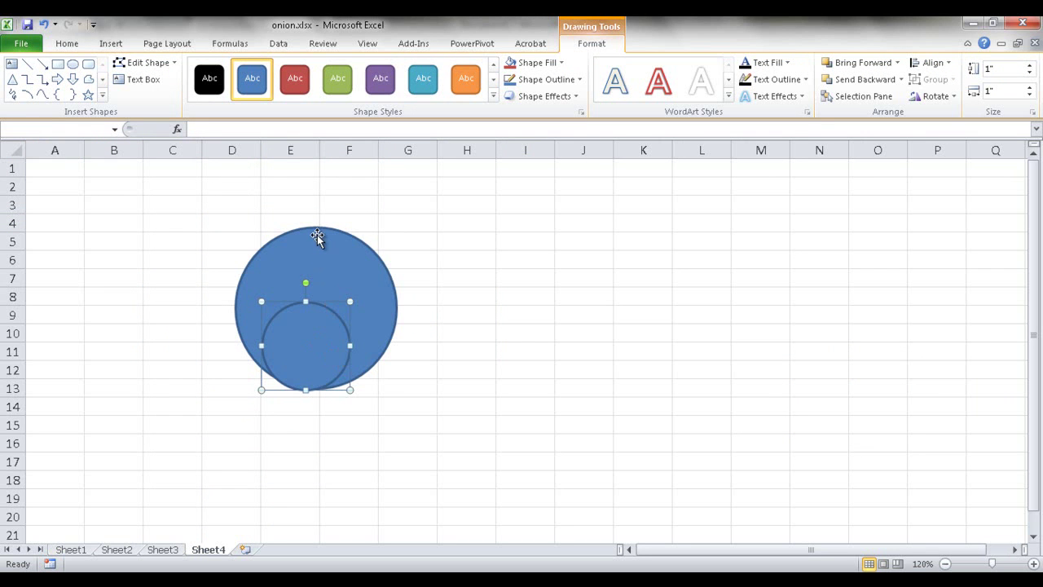
- Delete both circles from Sheet4, then select Layer1–Layer5 in Sheet1's onion diagram text pane
shift+click(271, 244)
key(Delete)
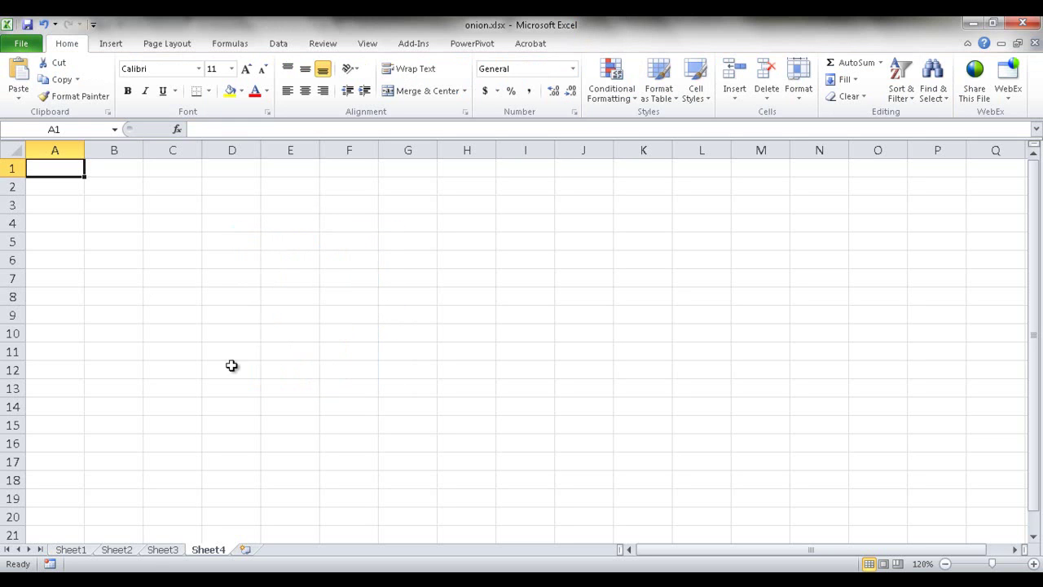
click(163, 551)
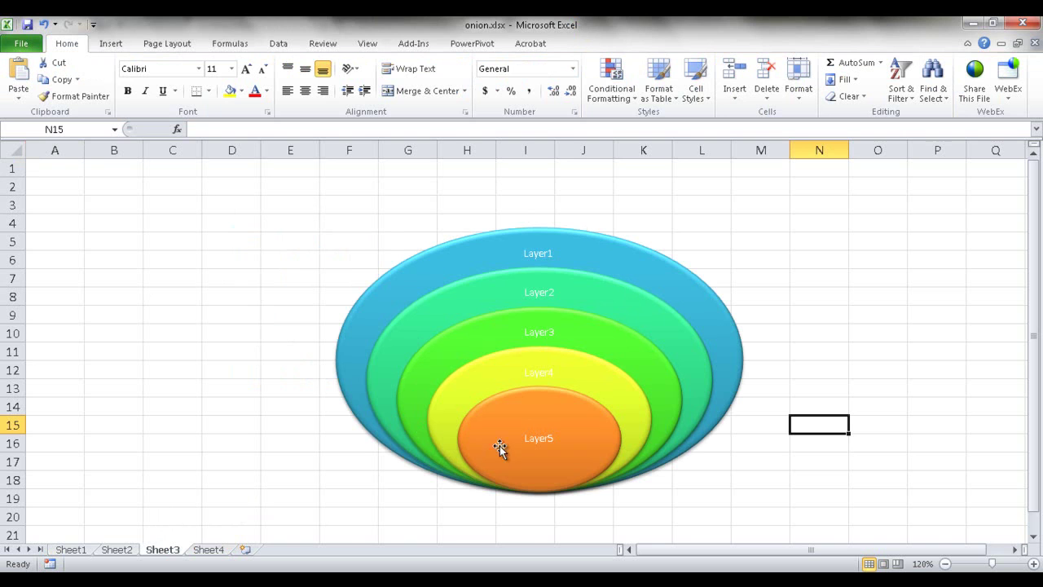
click(70, 550)
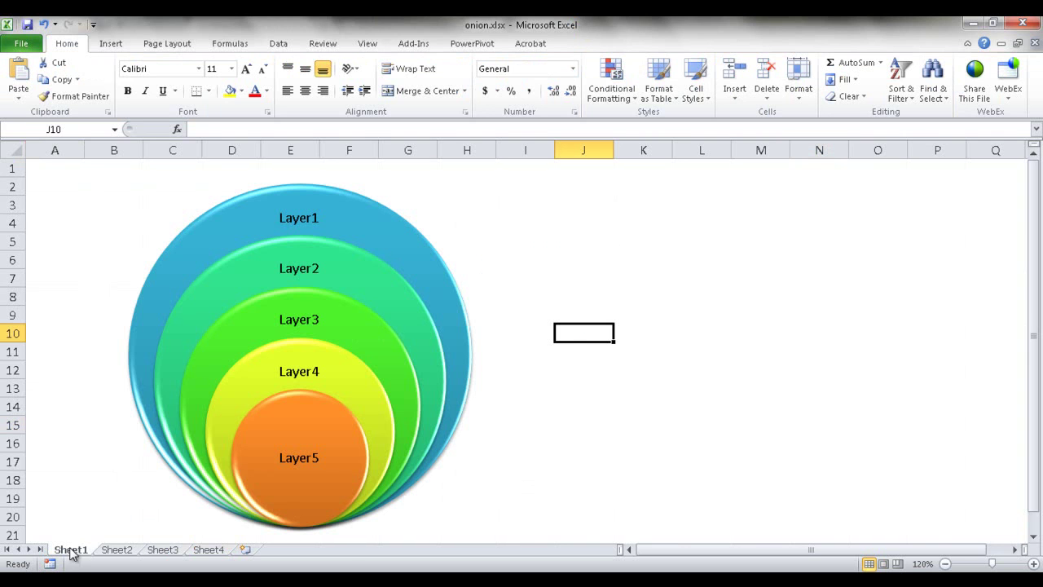
click(194, 226)
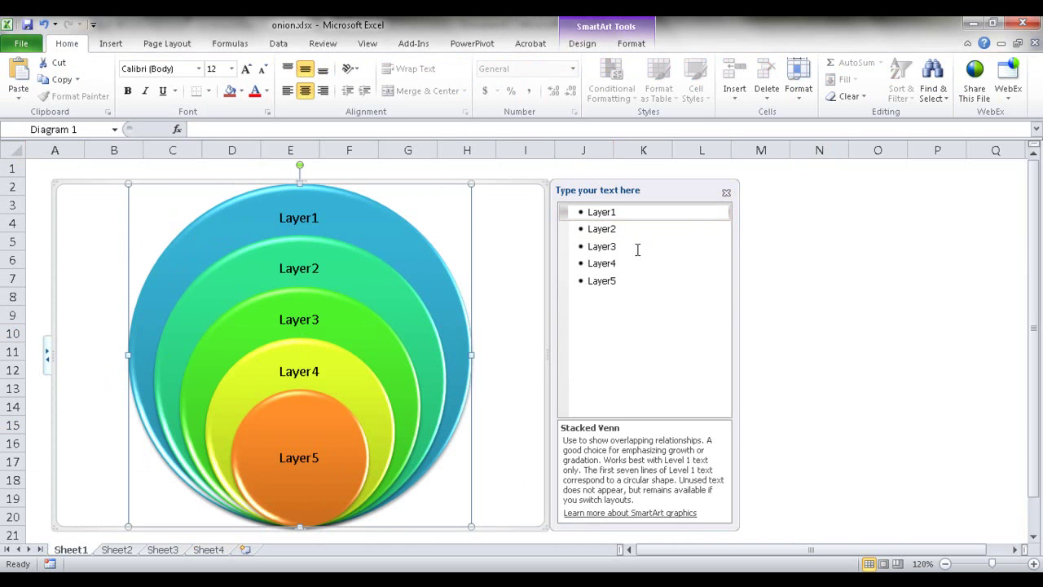
drag(619, 280, 583, 214)
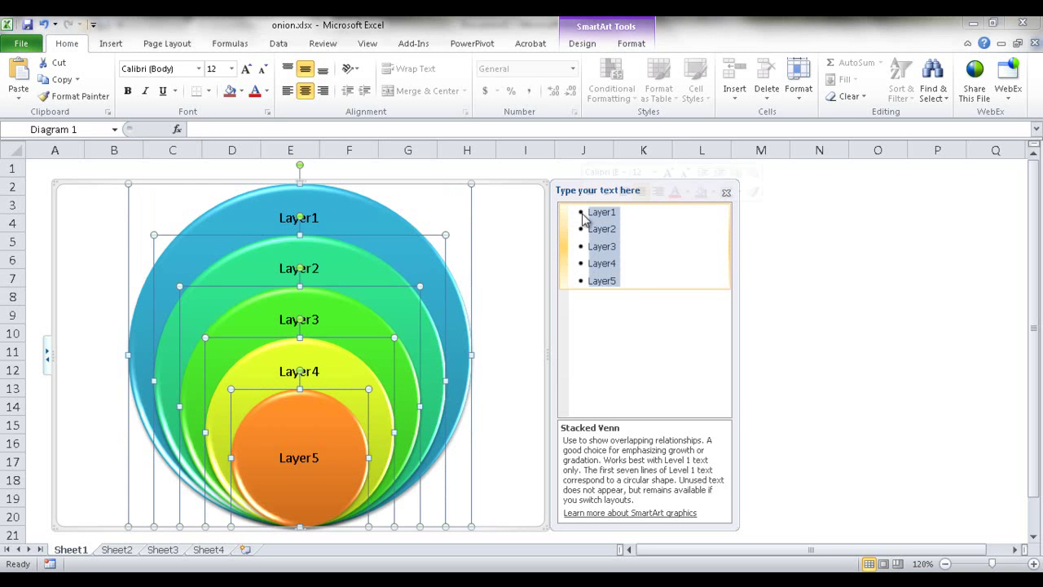
- Paste the onion layers at H12 on Sheet4 and move them up near E3
click(209, 550)
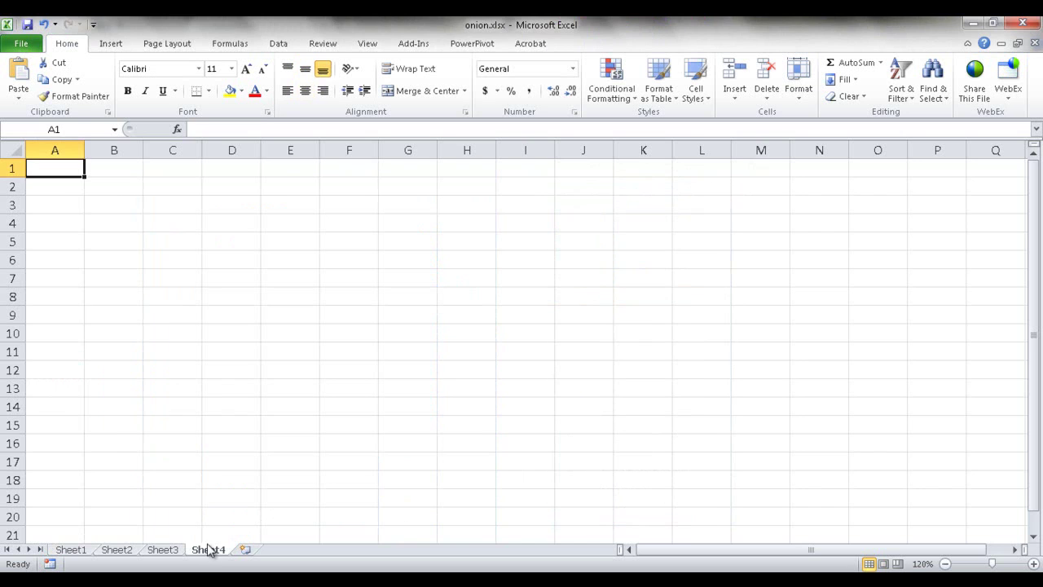
click(454, 371)
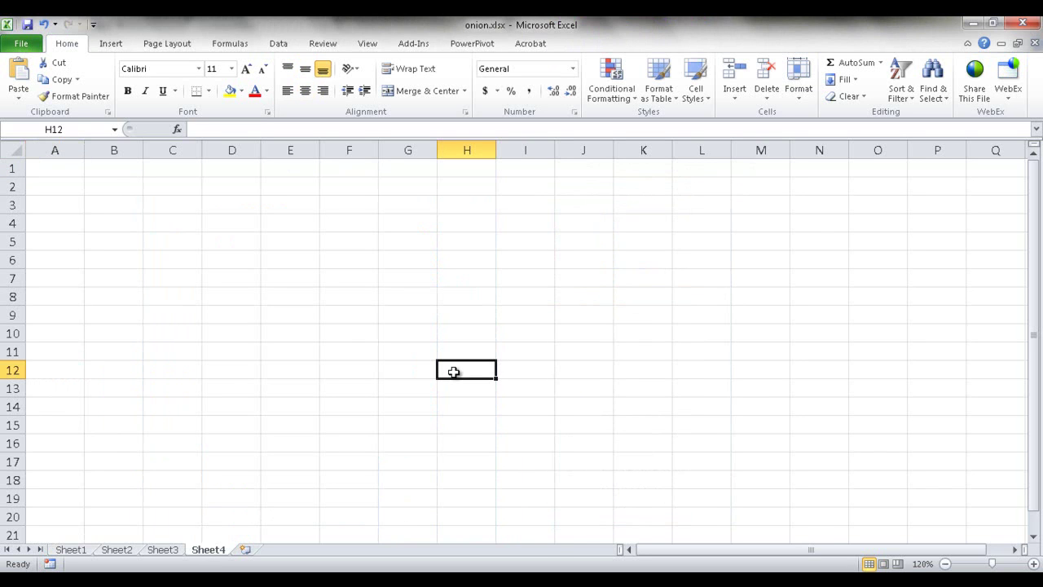
key(ctrl+v)
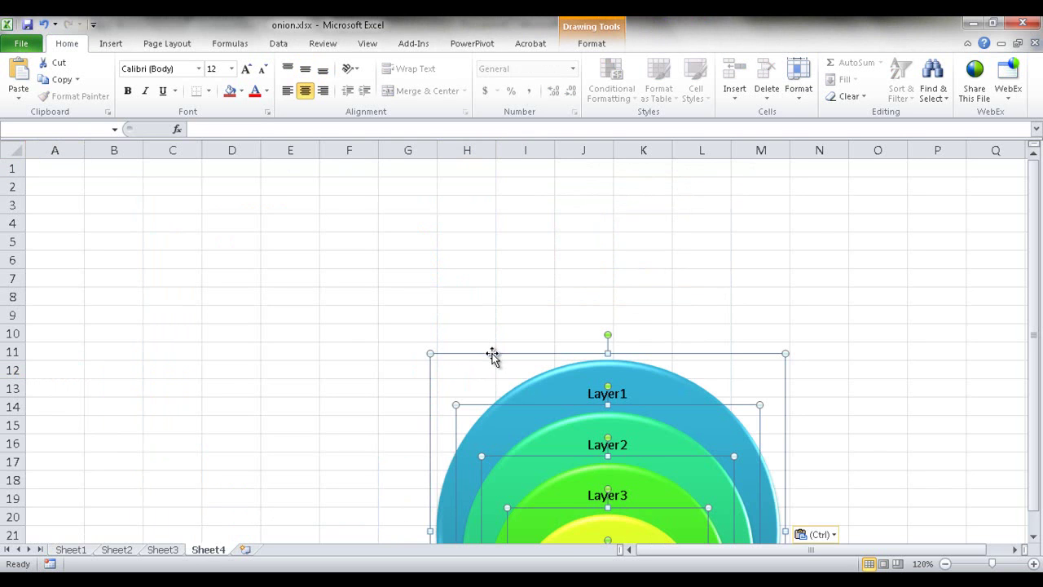
drag(492, 355, 356, 197)
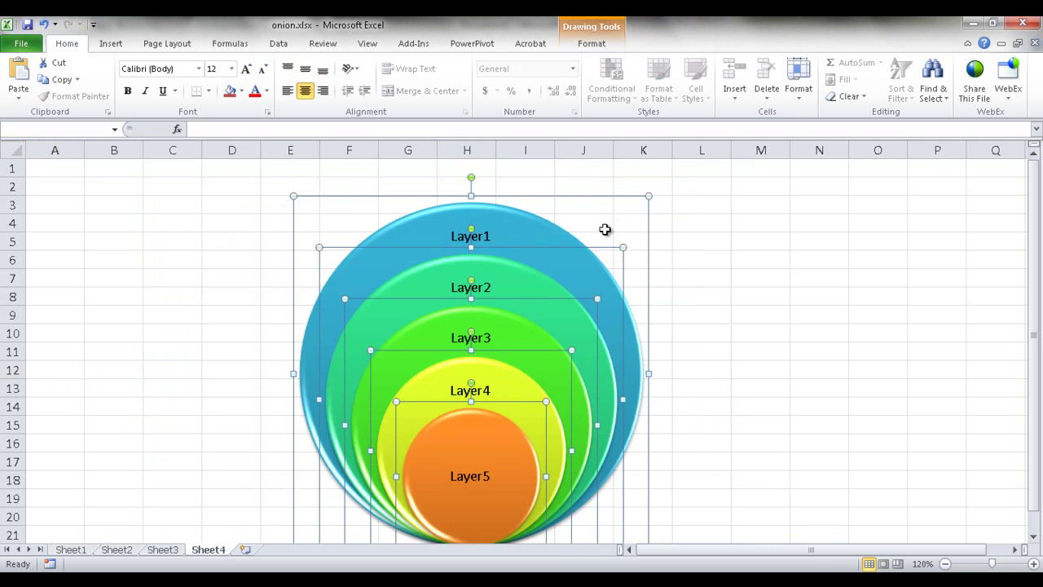
- Drill through the pasted shape's nested groups down to the innermost Layers 4–5 group
drag(587, 201, 625, 202)
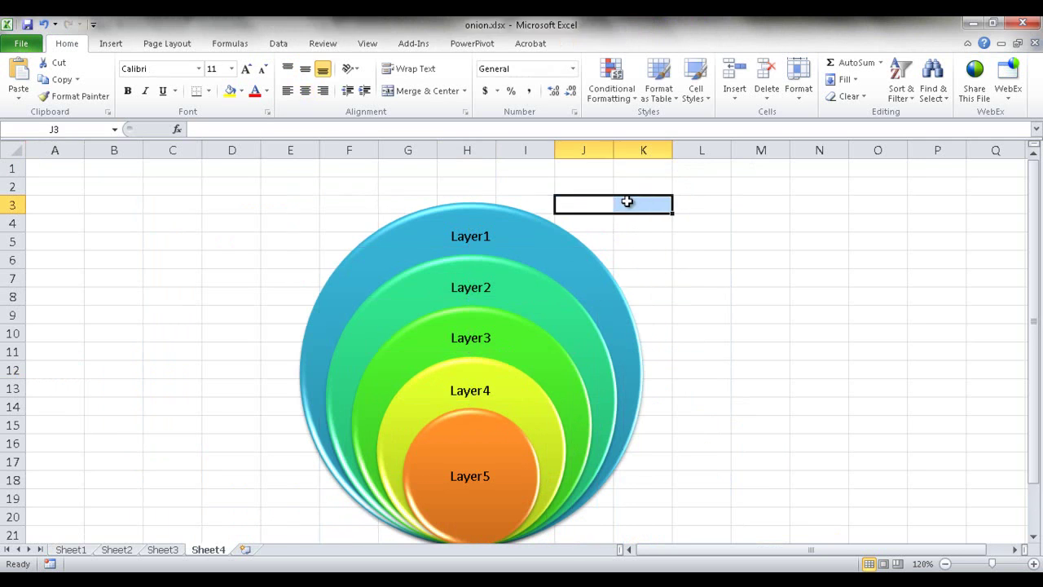
click(568, 238)
click(564, 245)
click(534, 285)
click(526, 357)
click(512, 396)
click(506, 432)
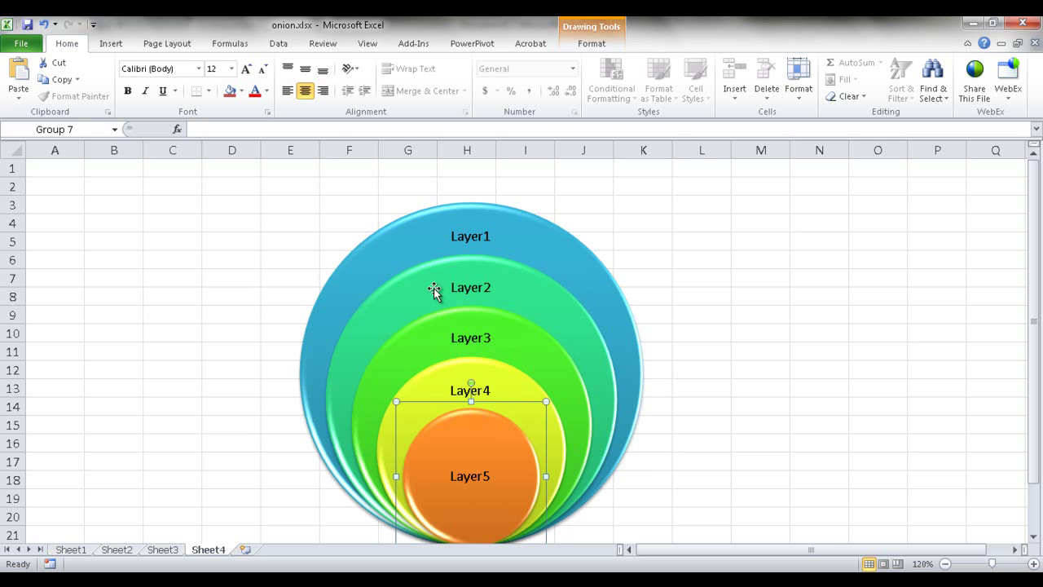
- Drill through the pasted onion's nested groups on Sheet4 down to the Layers 4–5 group
click(155, 550)
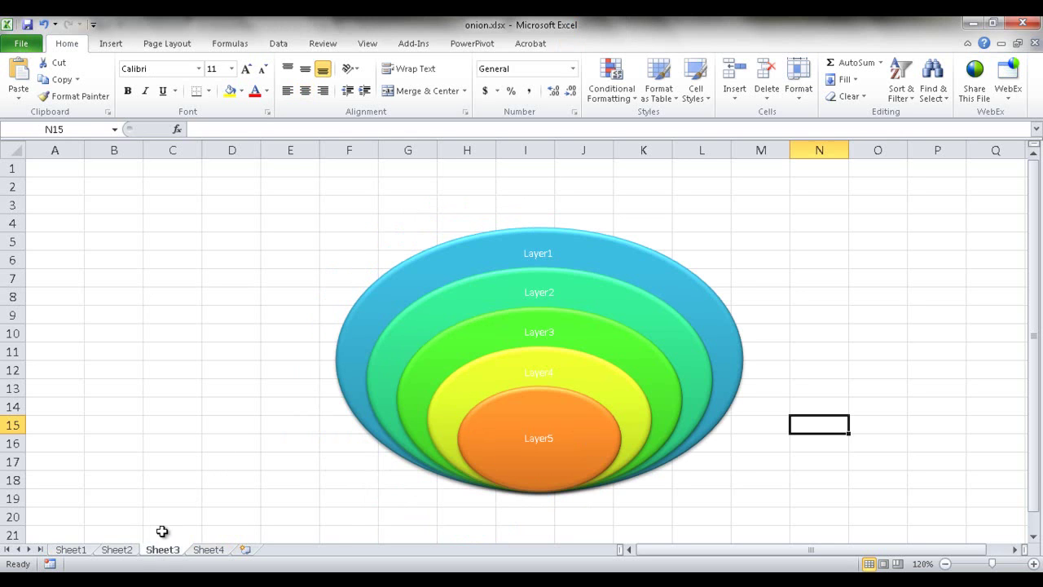
click(340, 340)
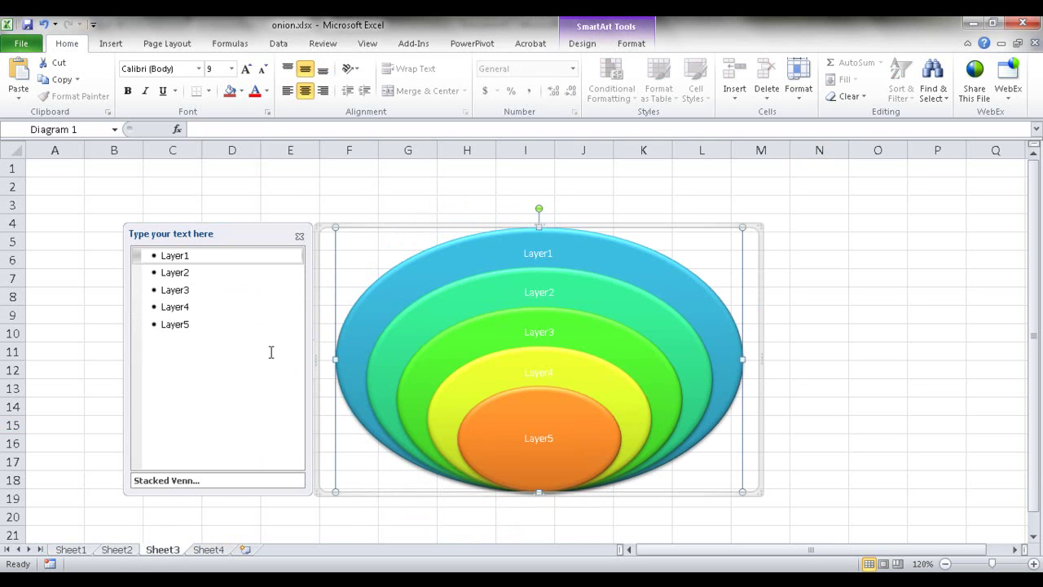
click(217, 552)
click(359, 261)
click(413, 346)
click(414, 347)
click(430, 392)
click(444, 433)
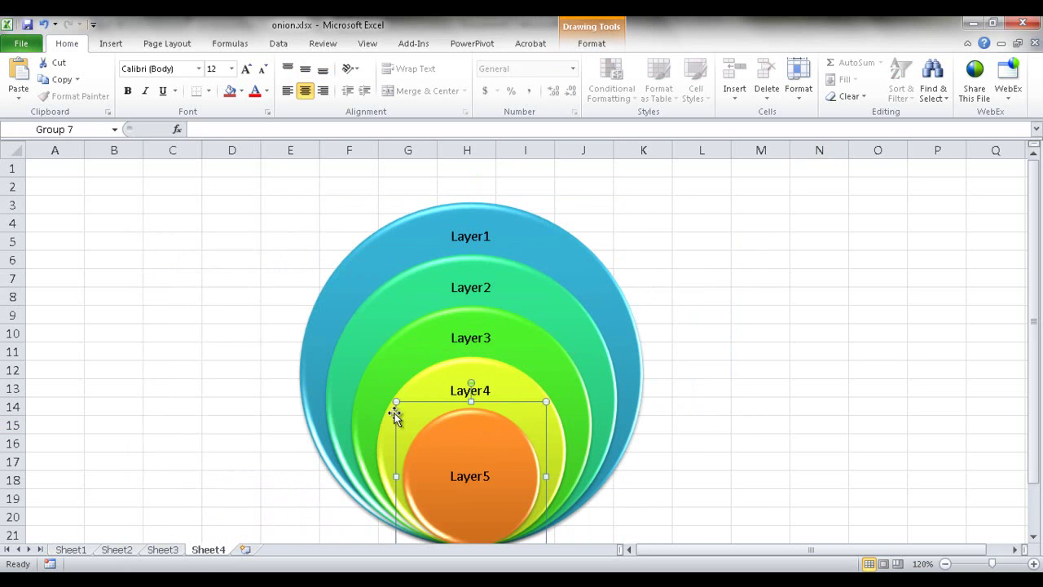
- Select the five layer lines on Sheet1, then paste and undo a diagram copy on Sheet4
click(75, 551)
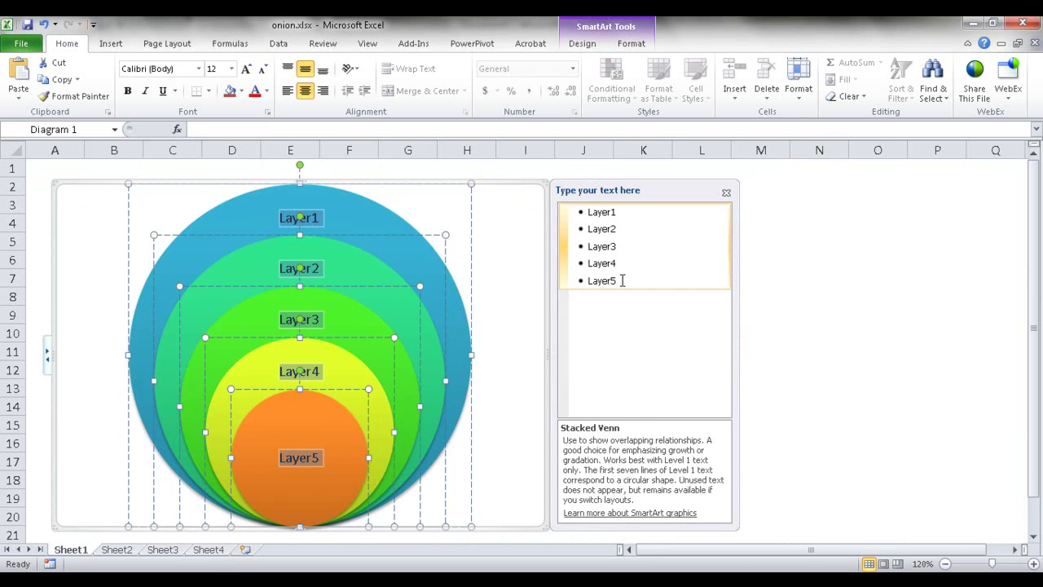
drag(622, 280, 584, 210)
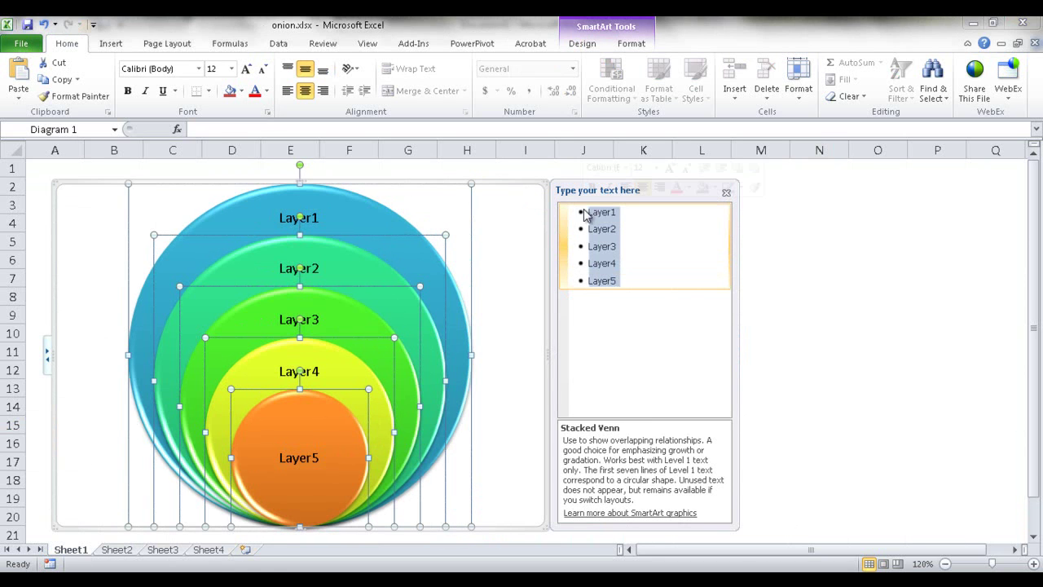
click(209, 550)
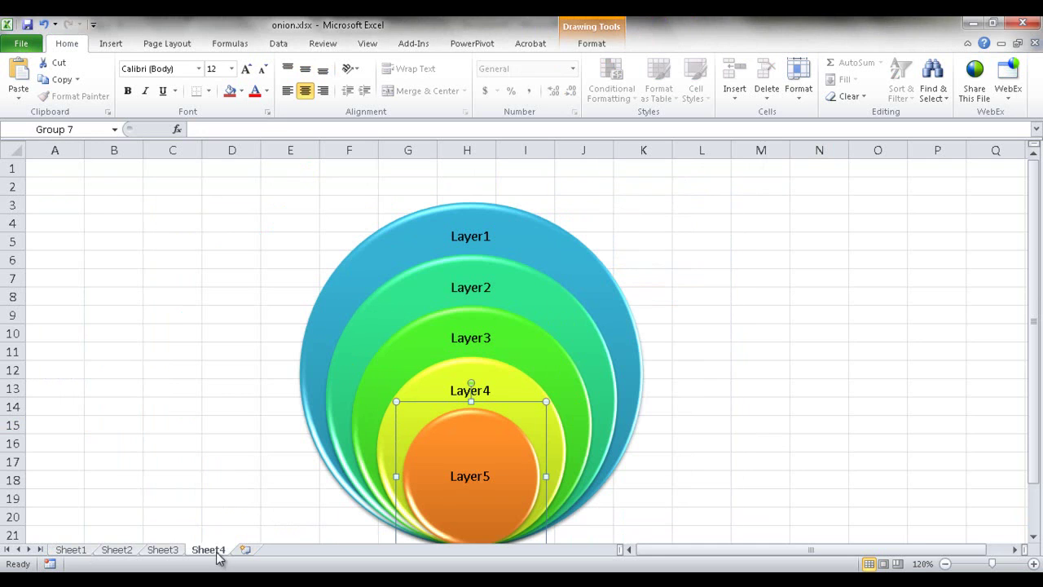
click(59, 167)
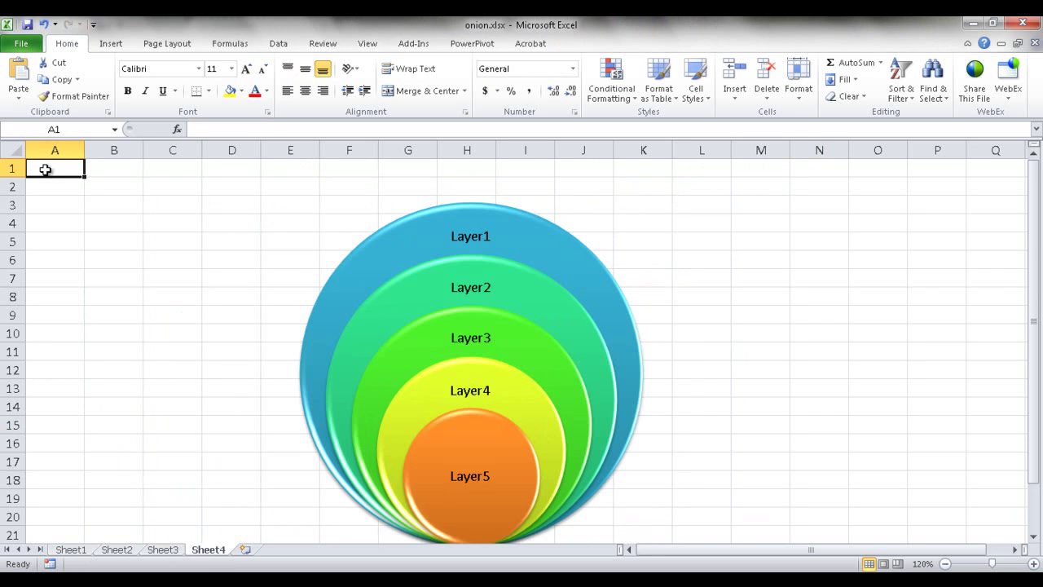
key(ctrl+v)
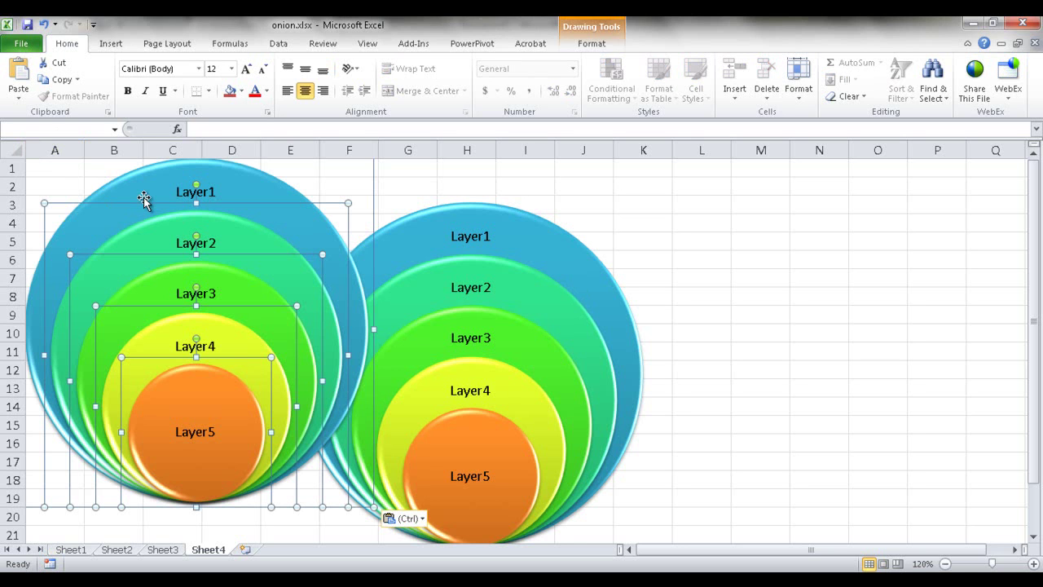
key(ctrl+z)
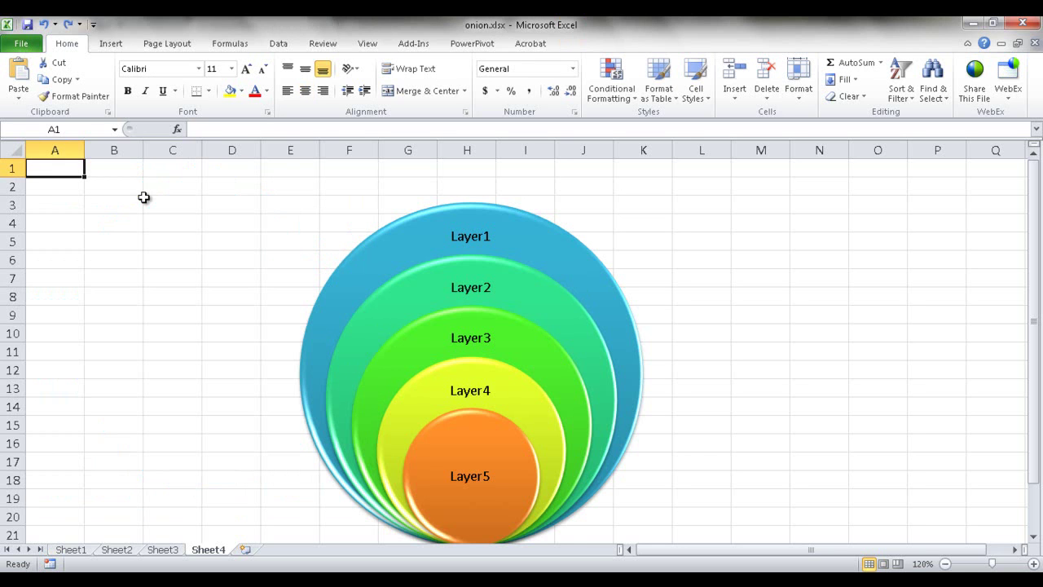
- Select all five layer labels in Sheet1's SmartArt text list
click(70, 550)
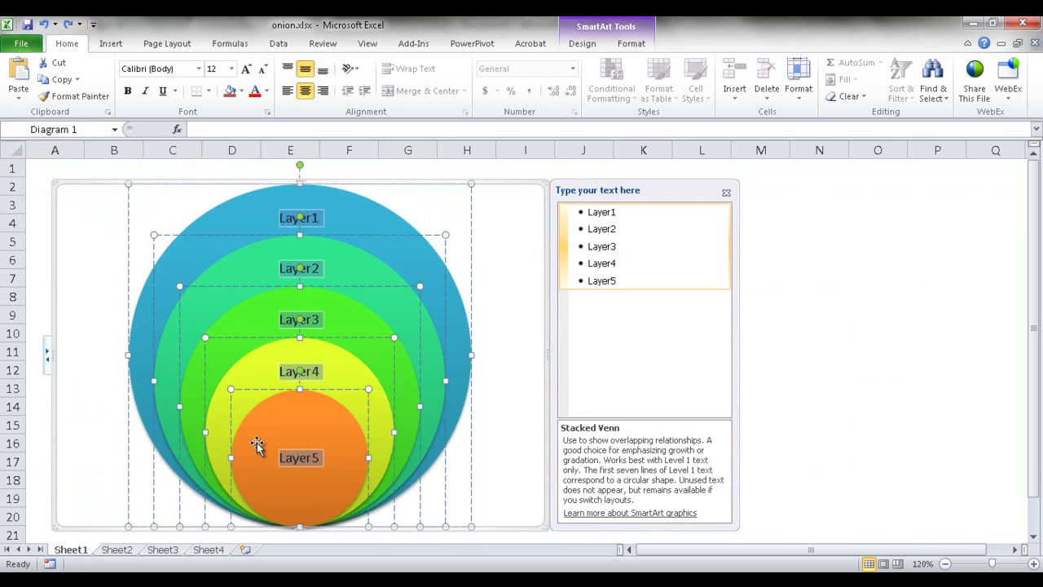
click(623, 292)
key(ctrl+a)
key(ctrl+c)
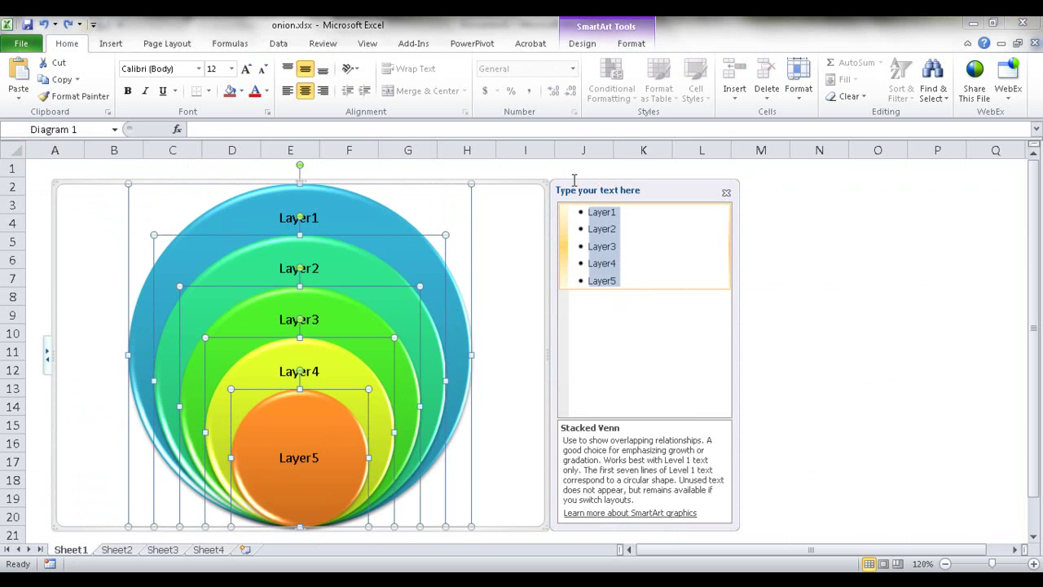
- Try pasting the labels into Sheet4's A1, undo it, and reselect Layer1–Layer5 on Sheet1
click(206, 551)
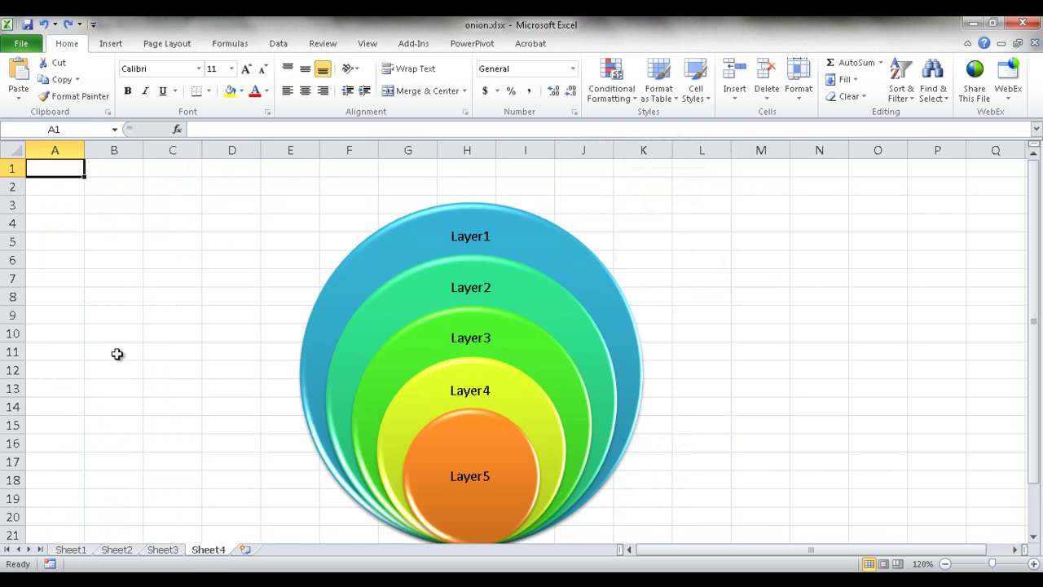
click(210, 128)
key(ctrl+v)
key(Return)
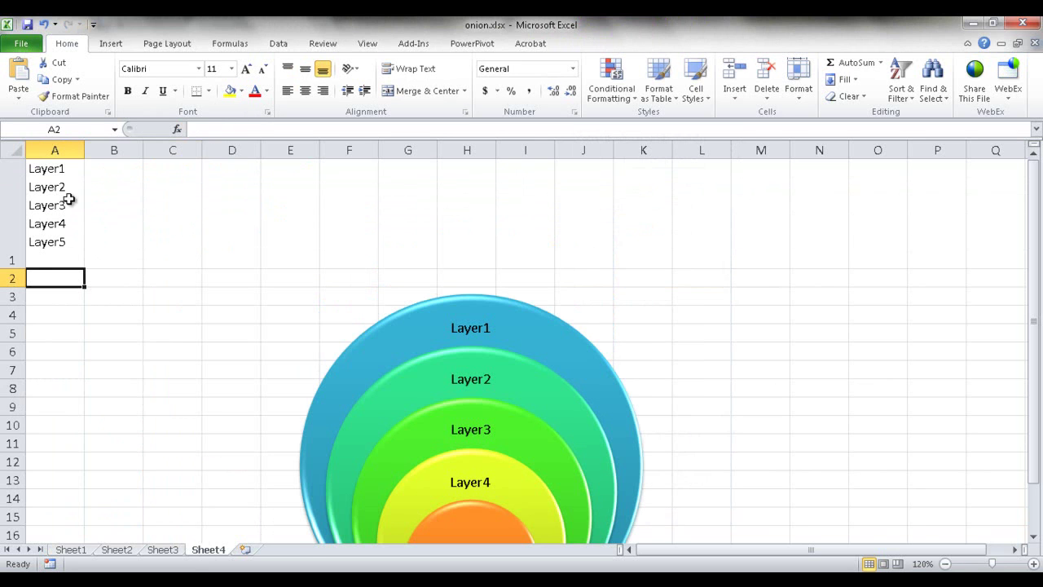
click(43, 205)
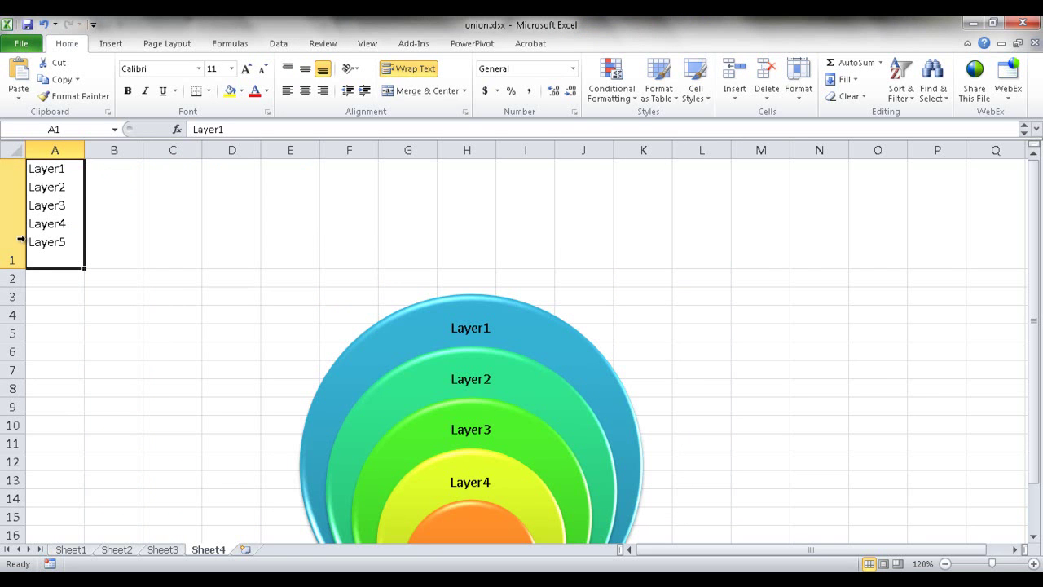
key(ctrl+z)
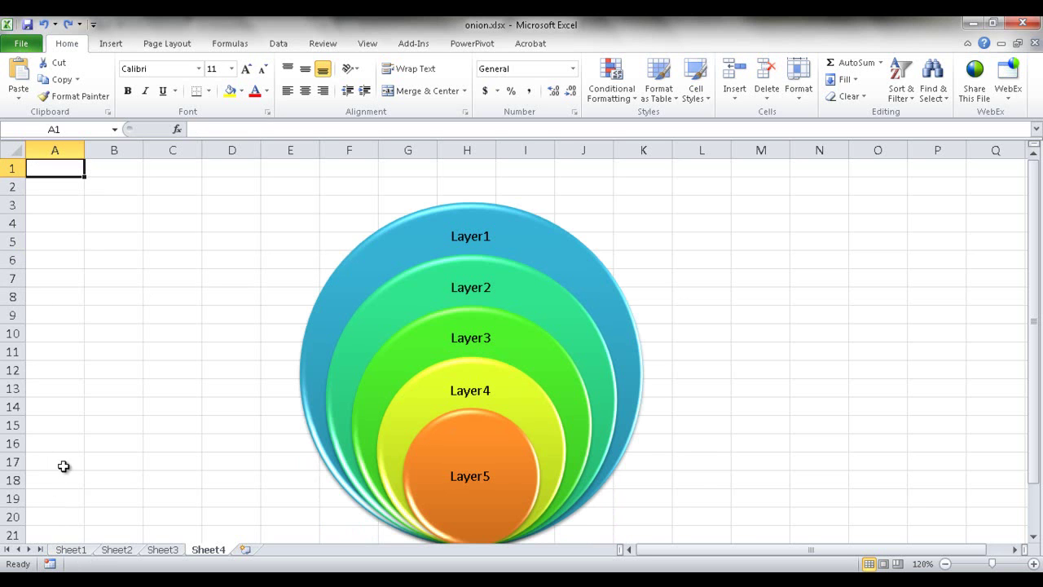
click(72, 551)
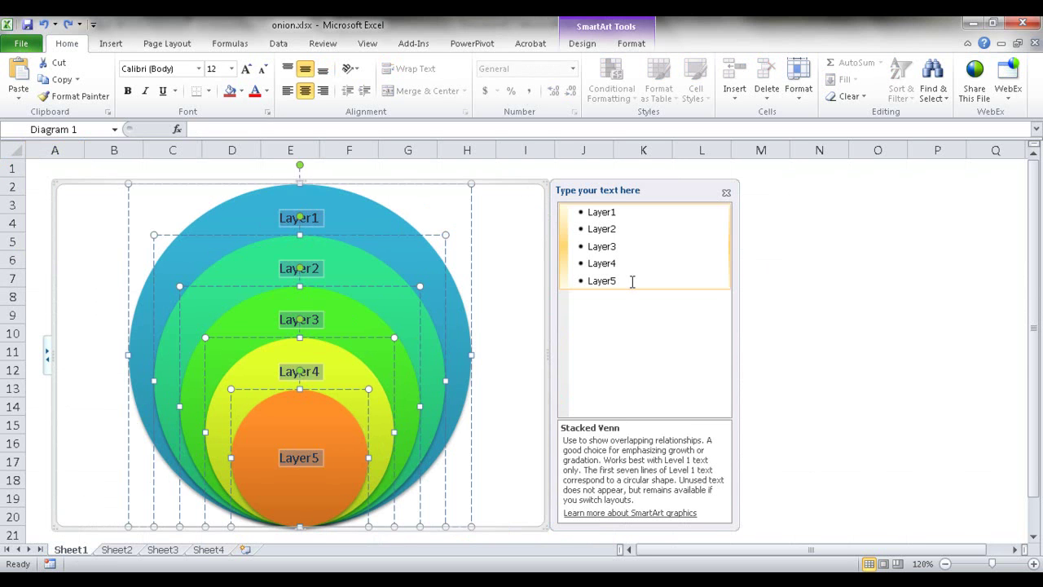
drag(628, 279, 588, 210)
key(ctrl+c)
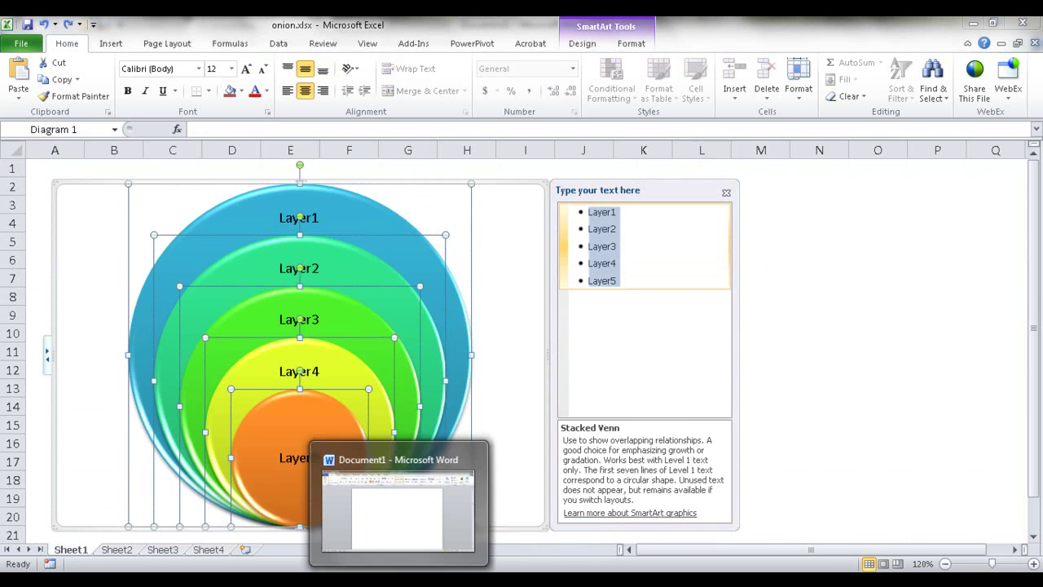
- Paste Layer1–Layer5 into the Word document as text only and select the five lines
click(402, 517)
key(ctrl+v)
click(379, 339)
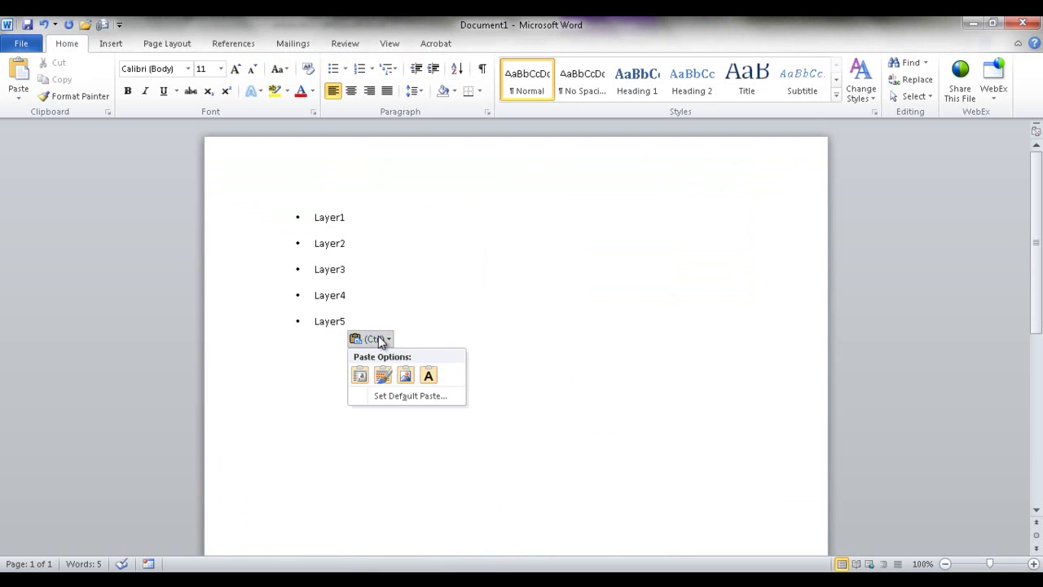
click(429, 375)
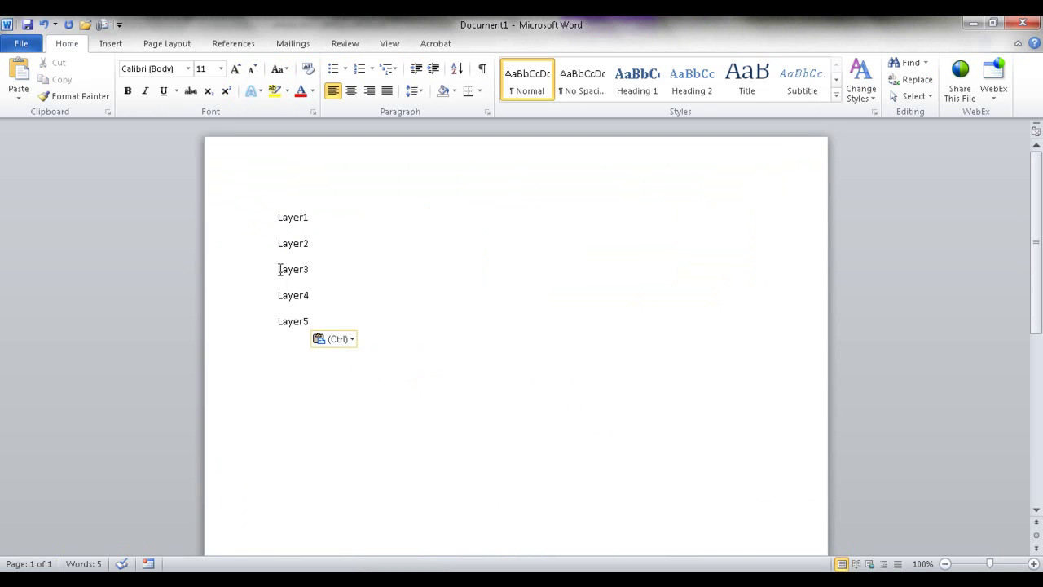
drag(309, 321, 282, 223)
key(ctrl+c)
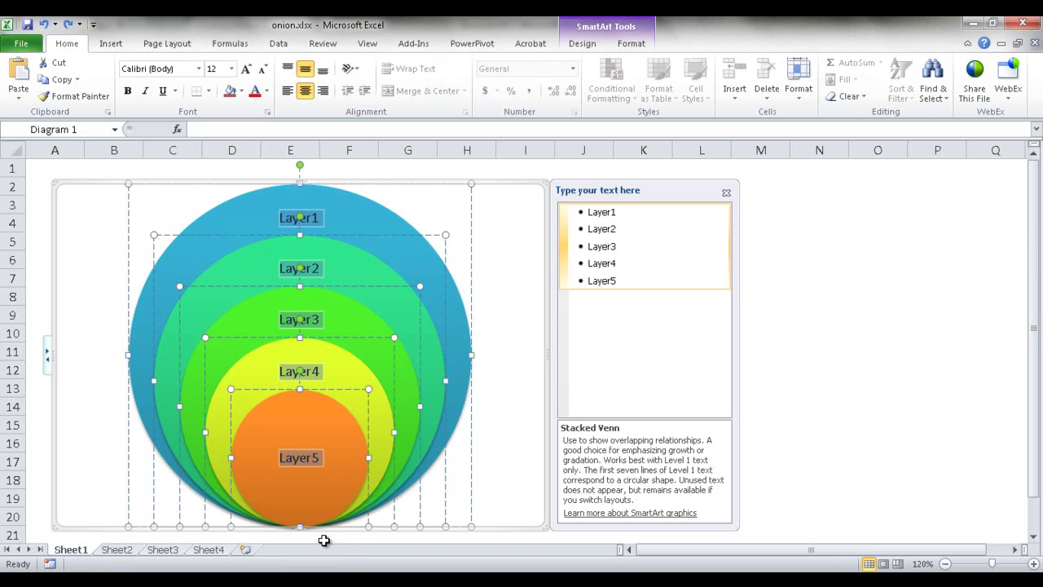
- Paste the five layer labels into A1:A5 on Sheet4 and check each cell
click(208, 550)
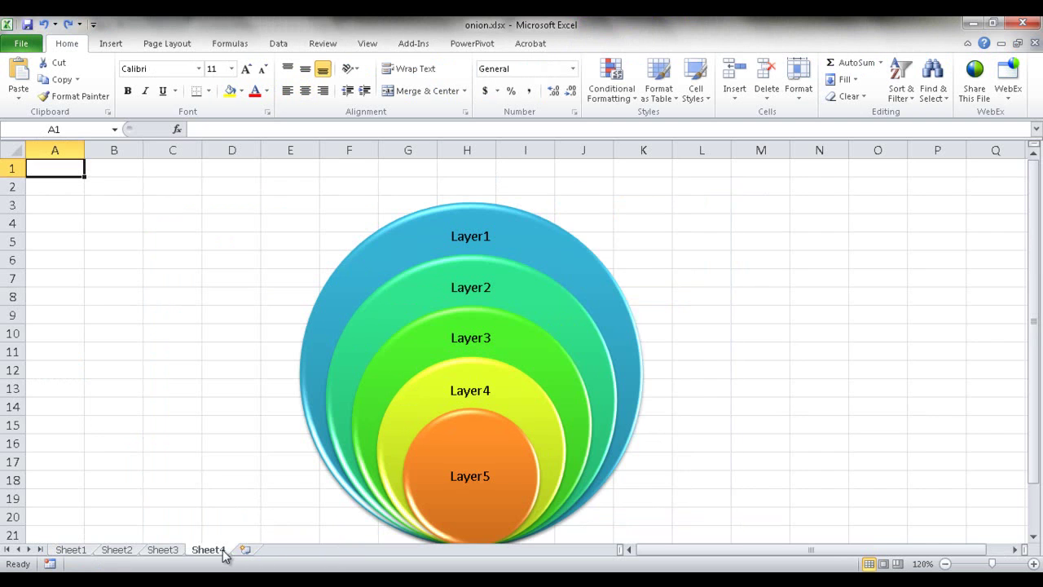
key(ctrl+v)
click(63, 169)
click(63, 187)
click(63, 206)
click(62, 223)
click(61, 242)
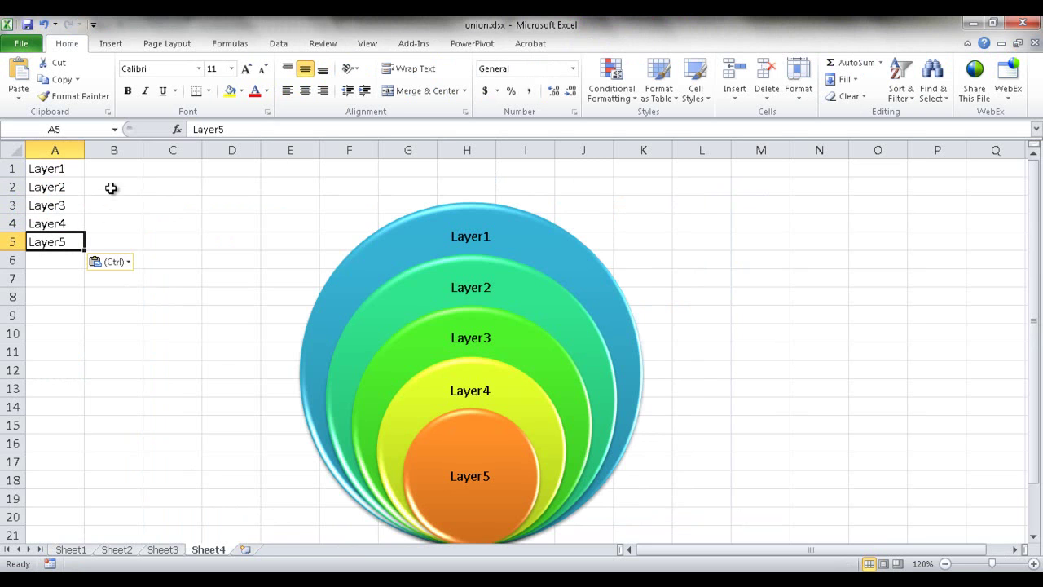
- Enter Whale, Hippo, Lion and Human in B1:B4 and start Dog in B5
click(114, 168)
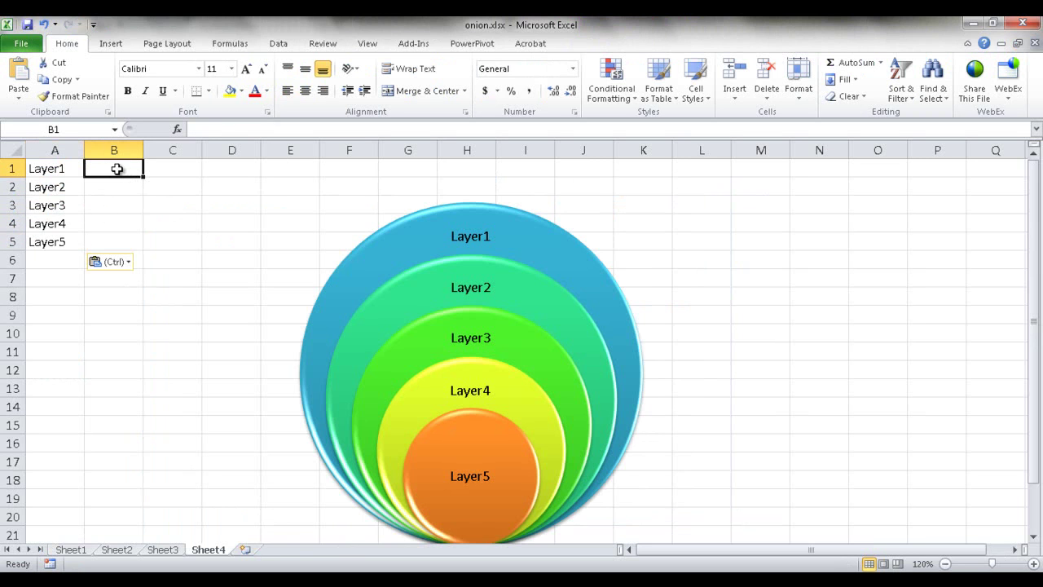
text(Whale)
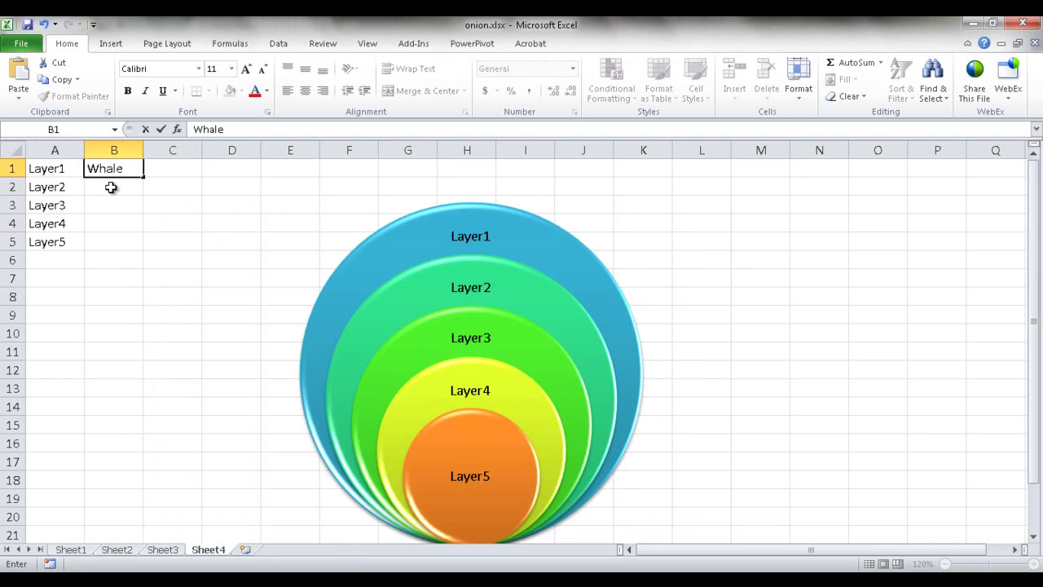
click(111, 187)
text(Hippo)
click(106, 207)
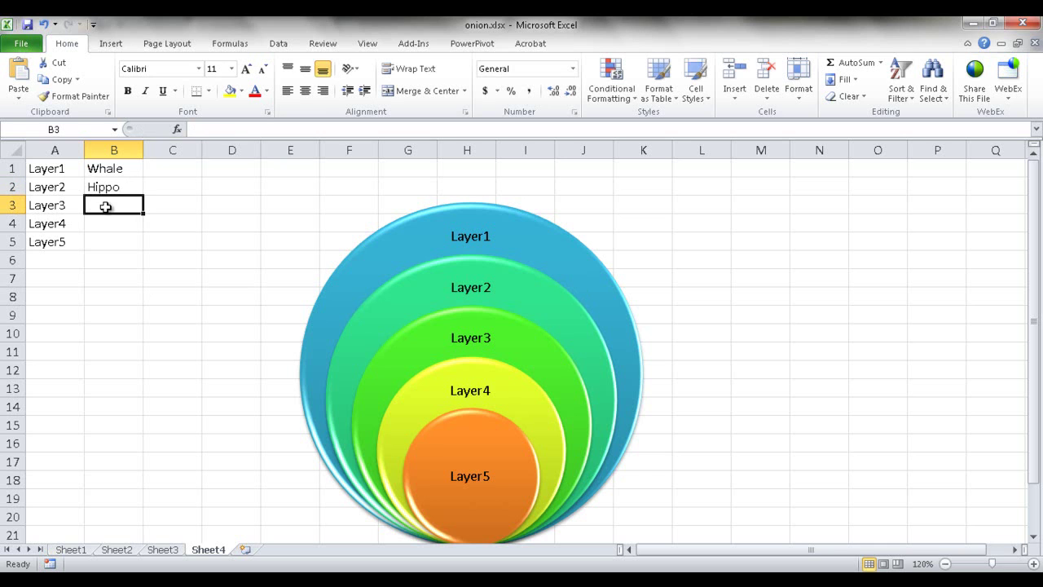
text(Lion)
key(Return)
text(Human)
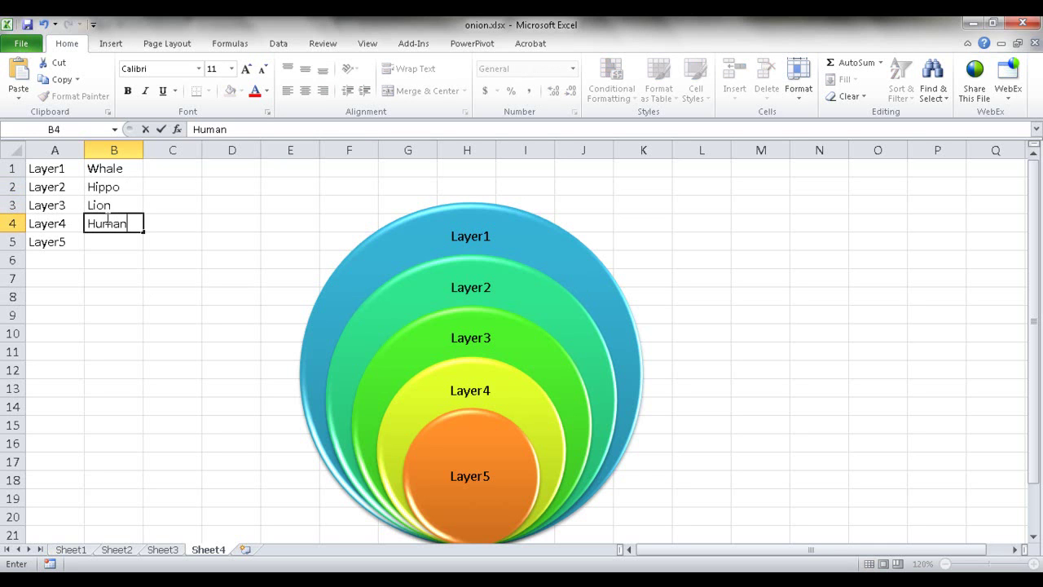
click(105, 237)
text(d)
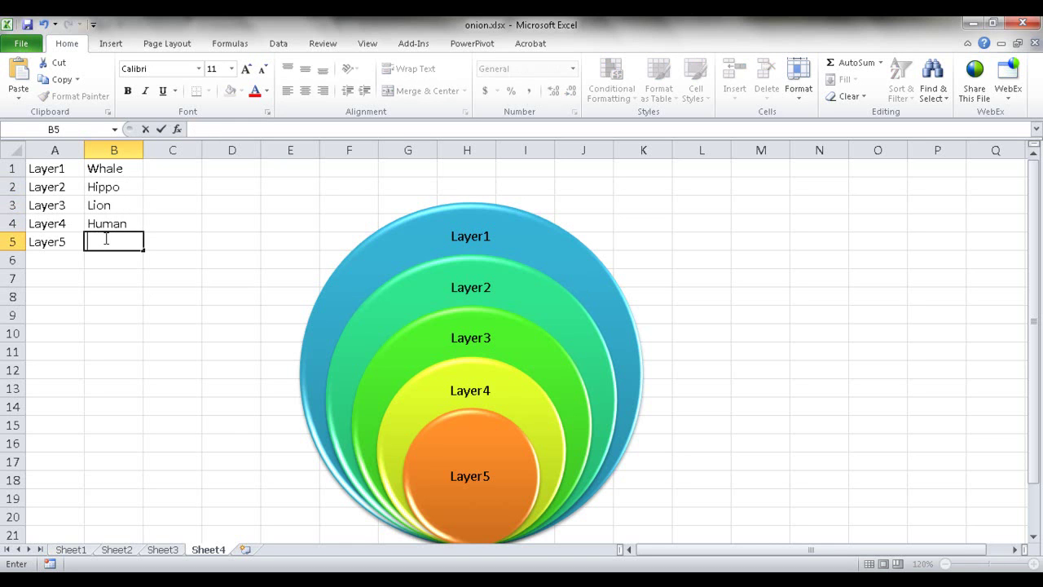
- Finish Dog in B5 and link the outer Layer1 oval's text to $B$1 (Whale)
click(115, 272)
click(115, 222)
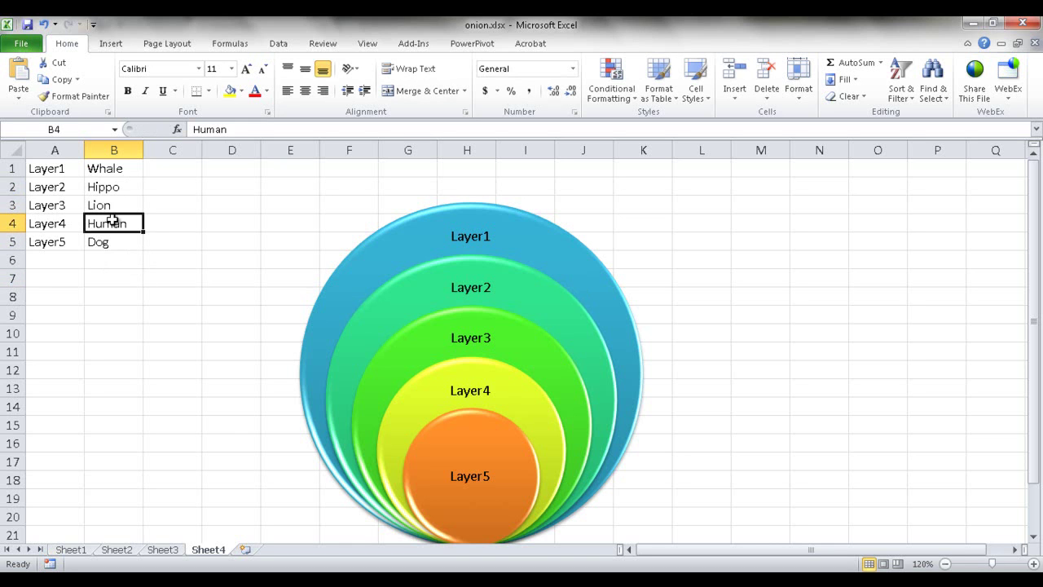
click(468, 236)
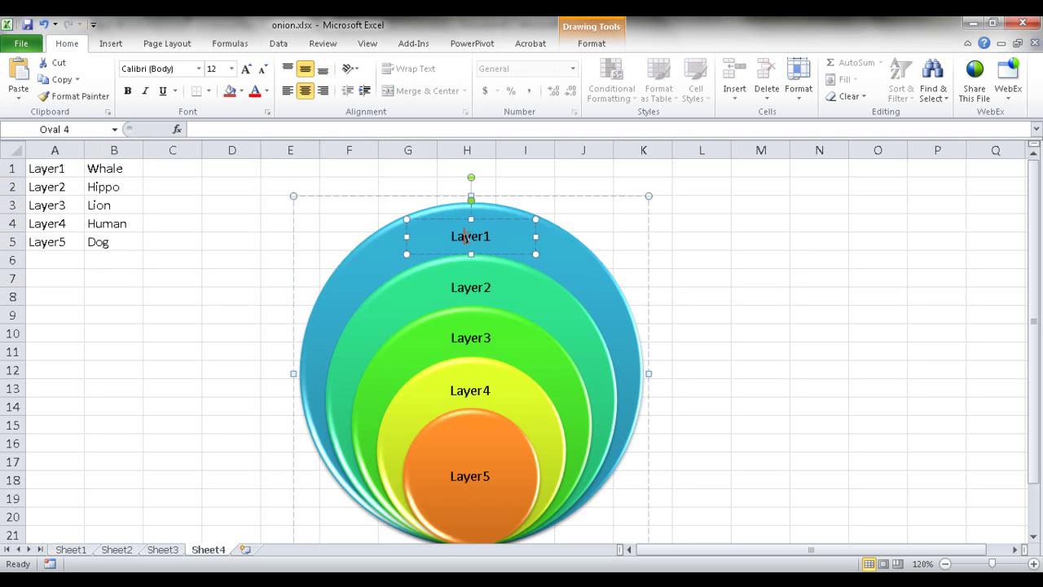
double_click(467, 237)
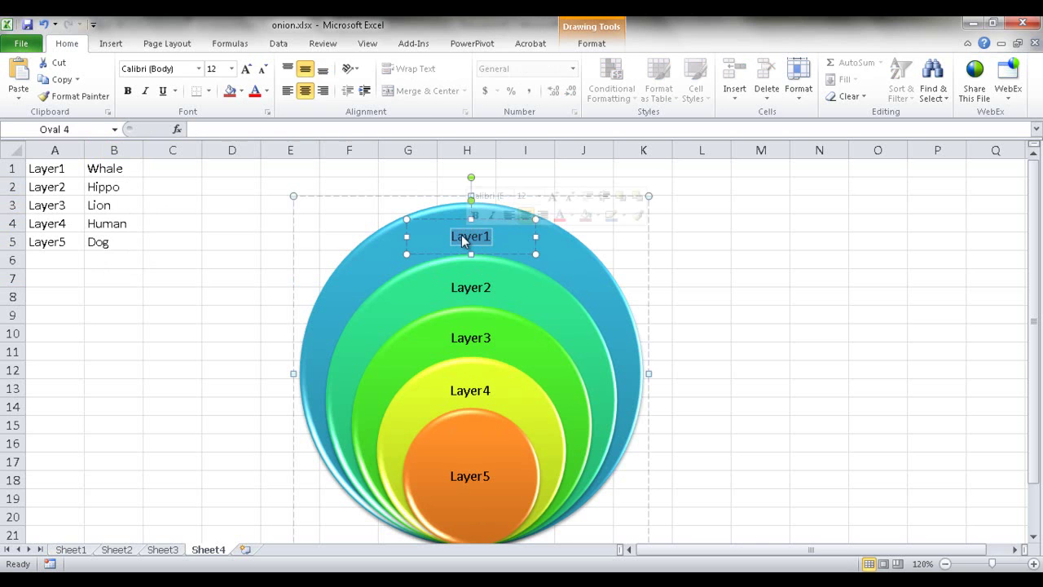
click(254, 131)
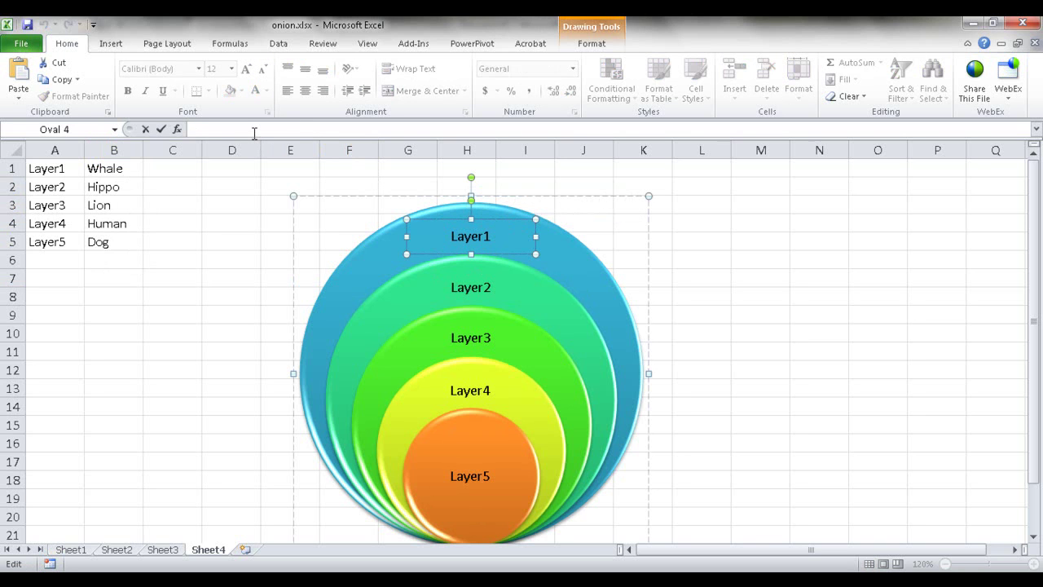
text(=)
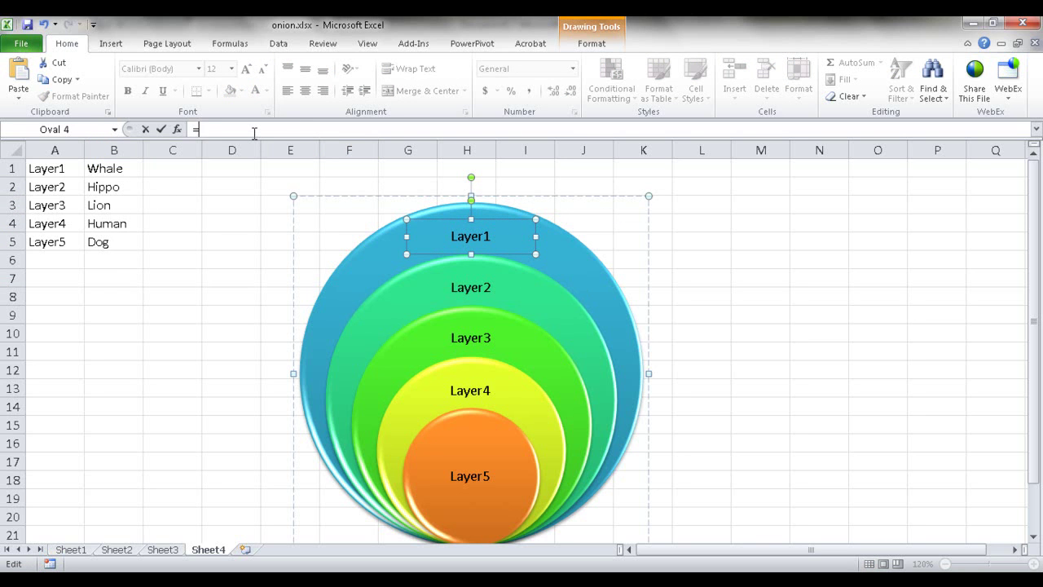
click(123, 170)
key(F4)
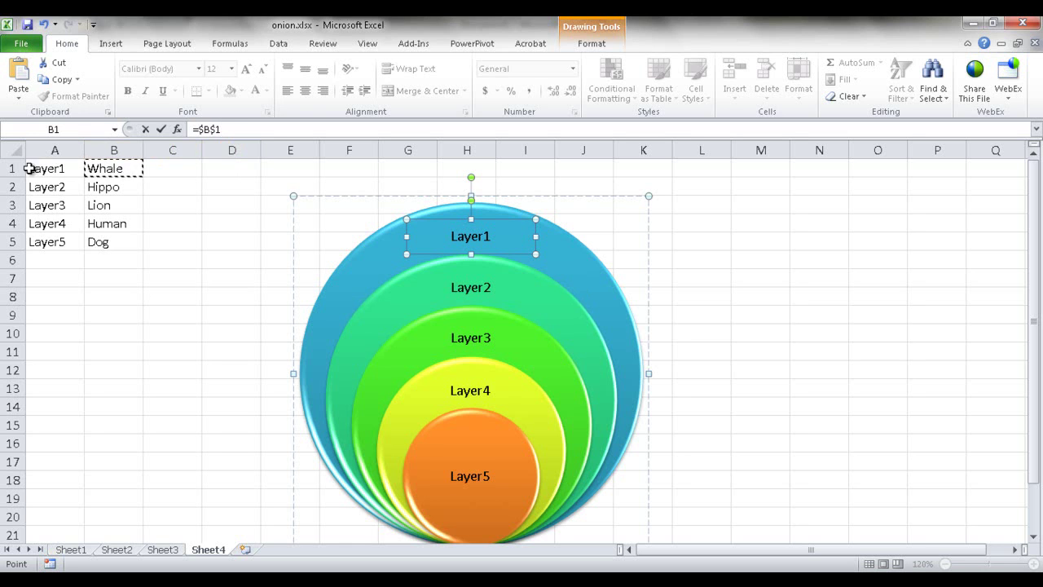
key(Return)
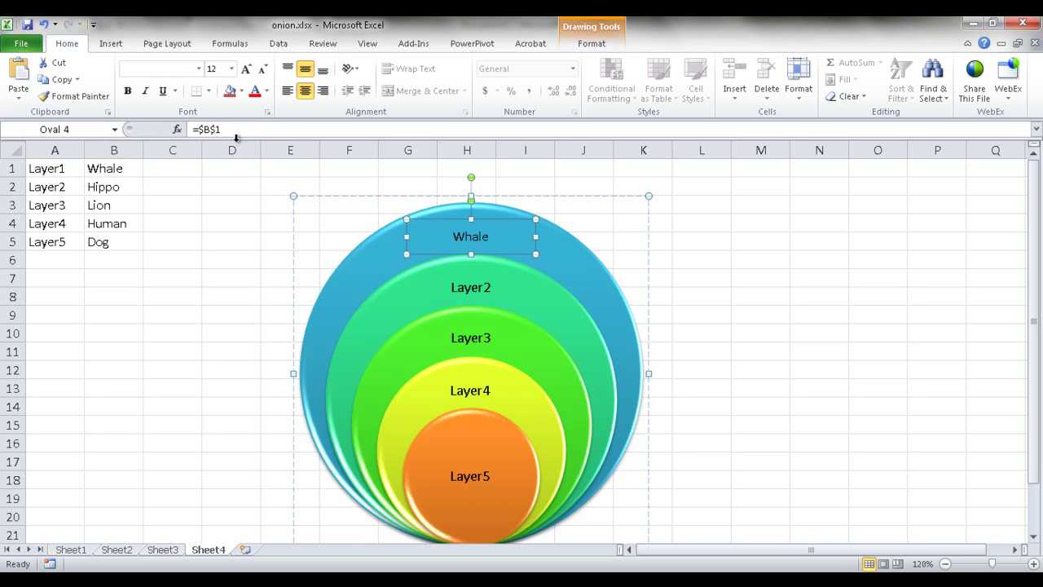
- Link the Layer2 and Layer3 circle labels to B2 (Hippo) and B3 (Lion)
double_click(473, 285)
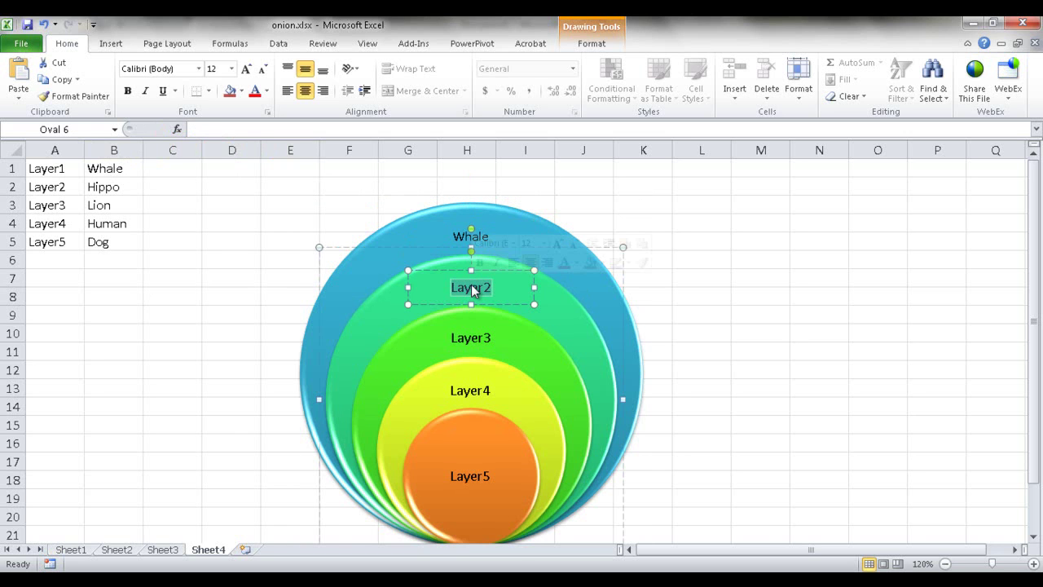
click(195, 129)
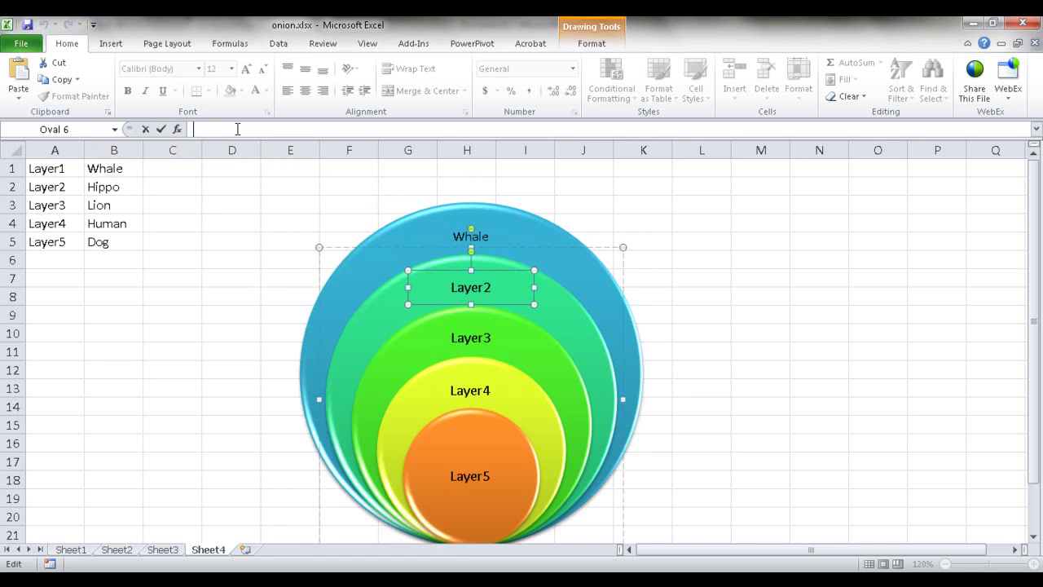
text(=)
click(114, 186)
key(Return)
click(471, 337)
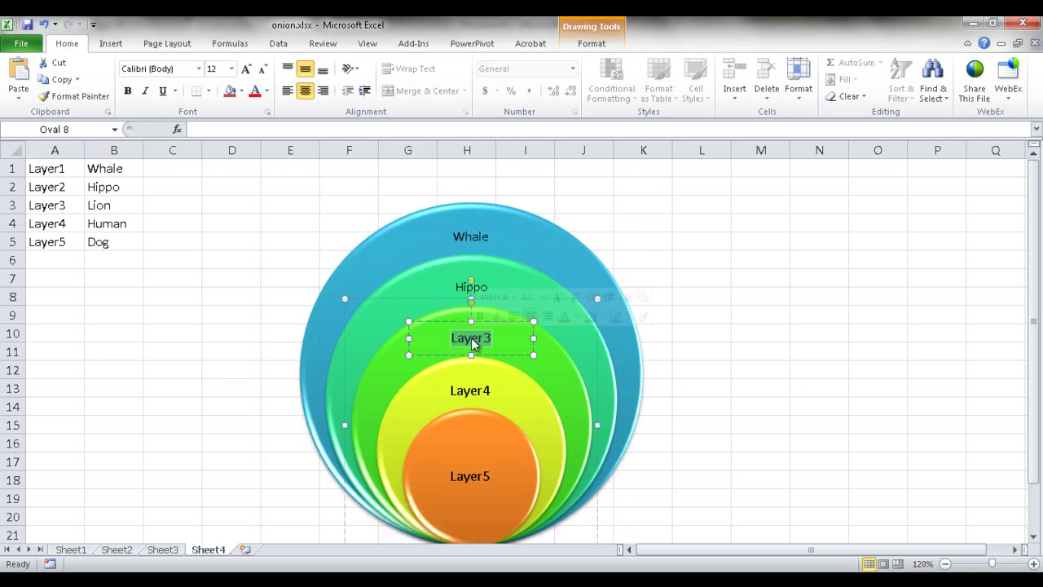
click(261, 129)
text(=)
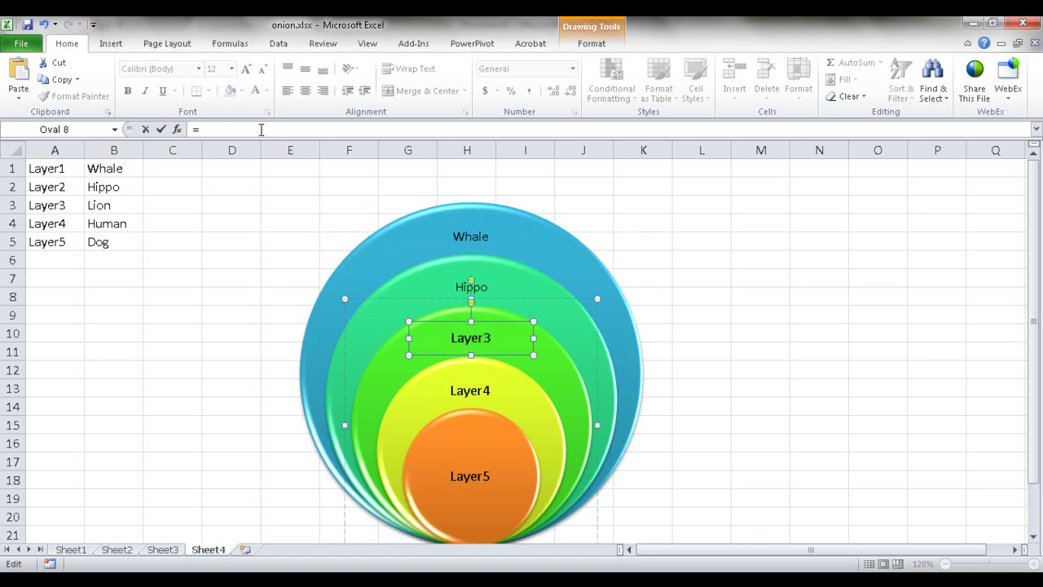
click(117, 207)
key(Return)
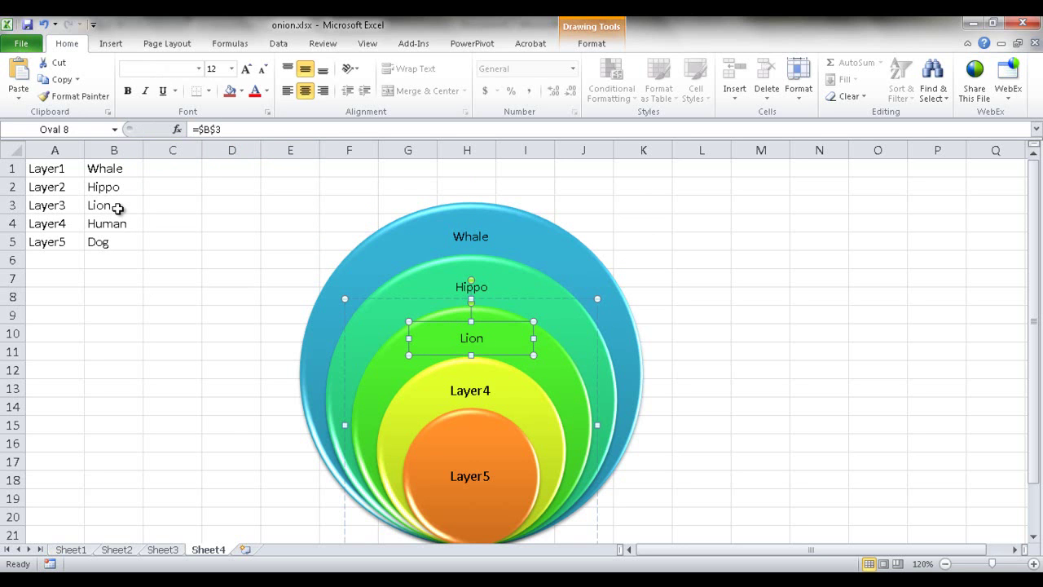
- Link the Layer4 and Layer5 circle labels to B4 (Human) and B5 (Dog)
double_click(471, 390)
click(275, 131)
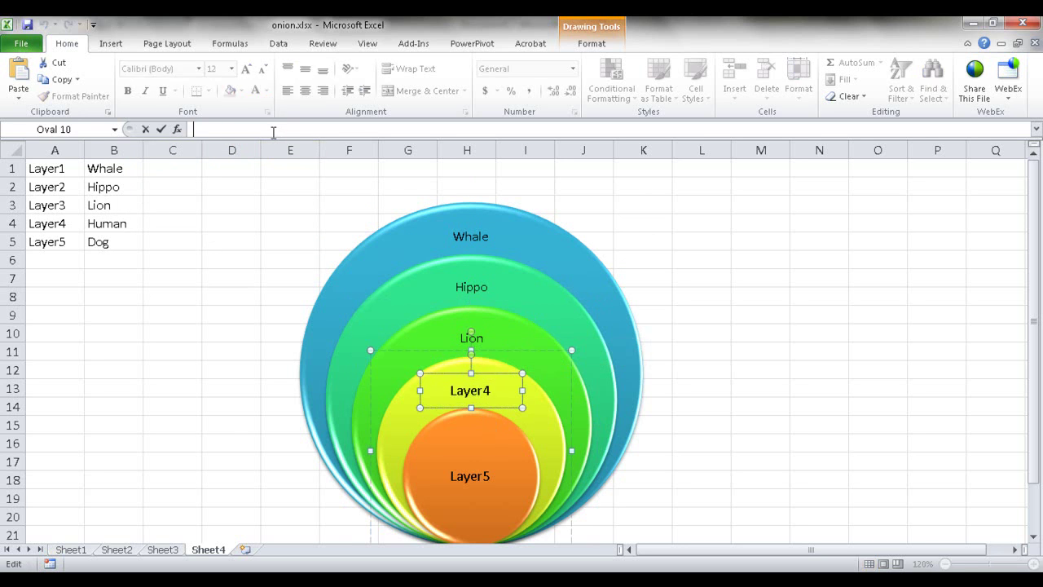
text(=)
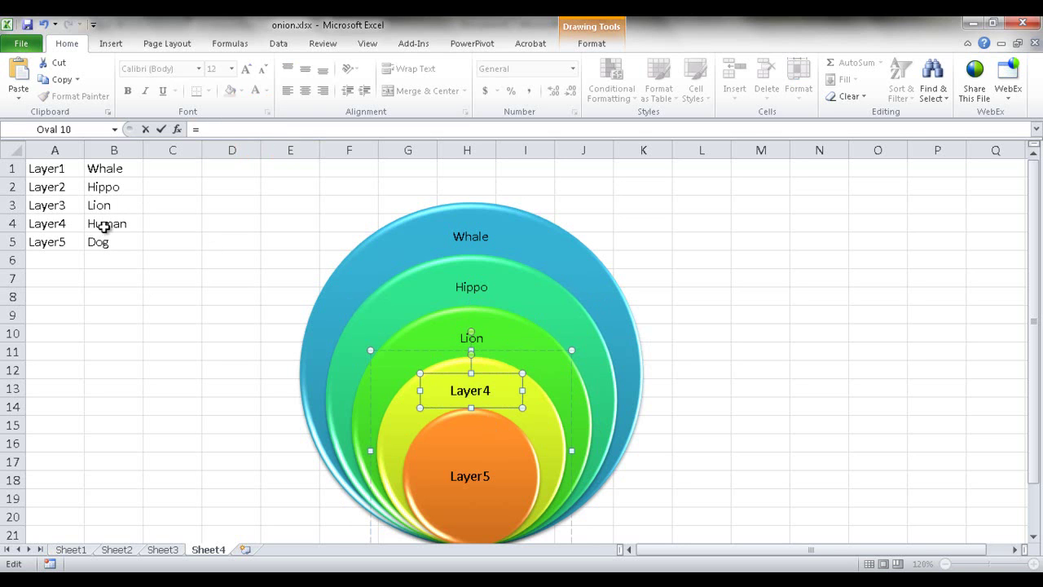
click(104, 226)
key(Return)
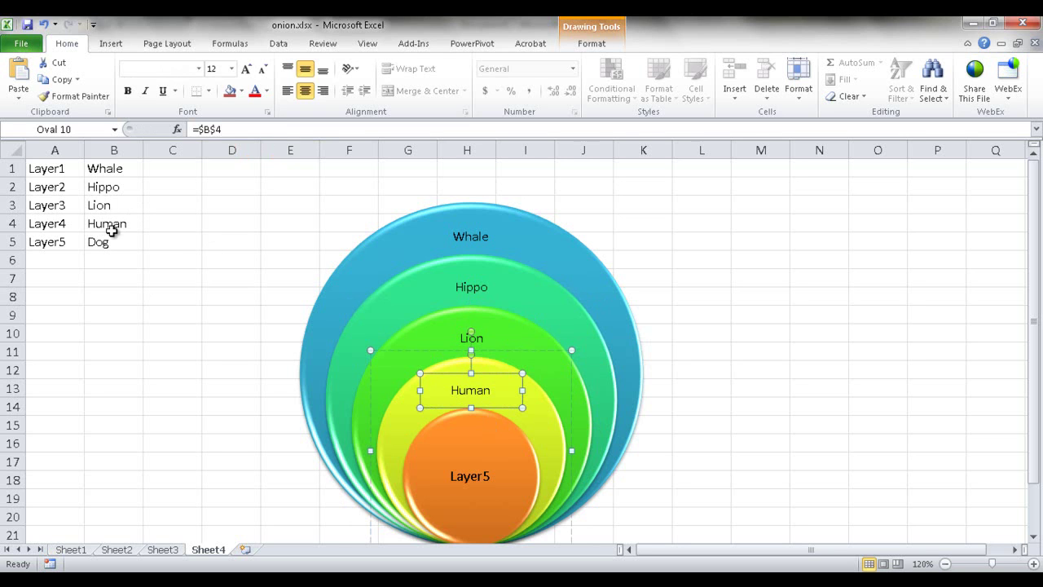
double_click(467, 479)
click(218, 135)
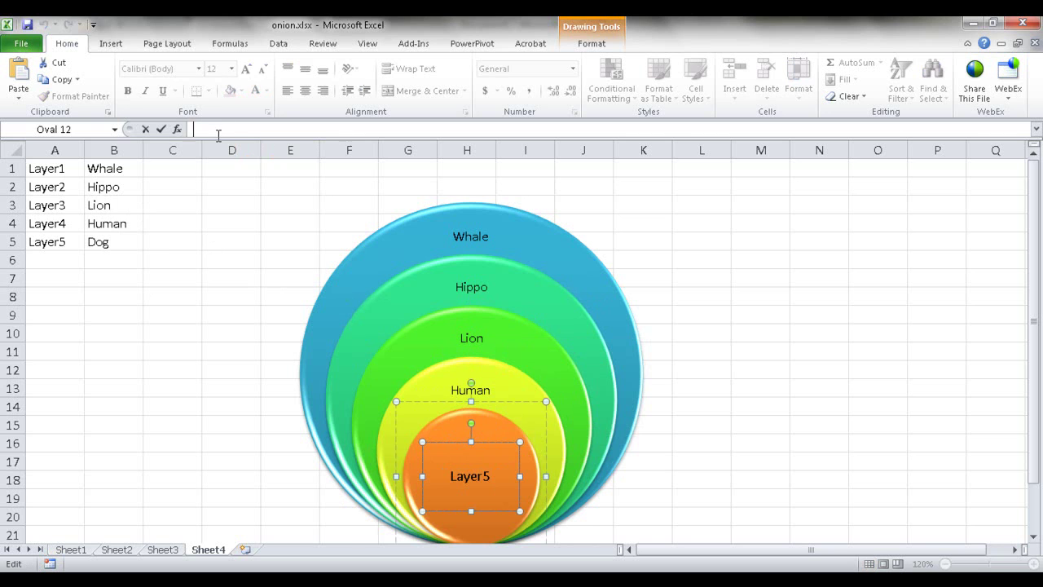
text(=)
click(122, 243)
key(Return)
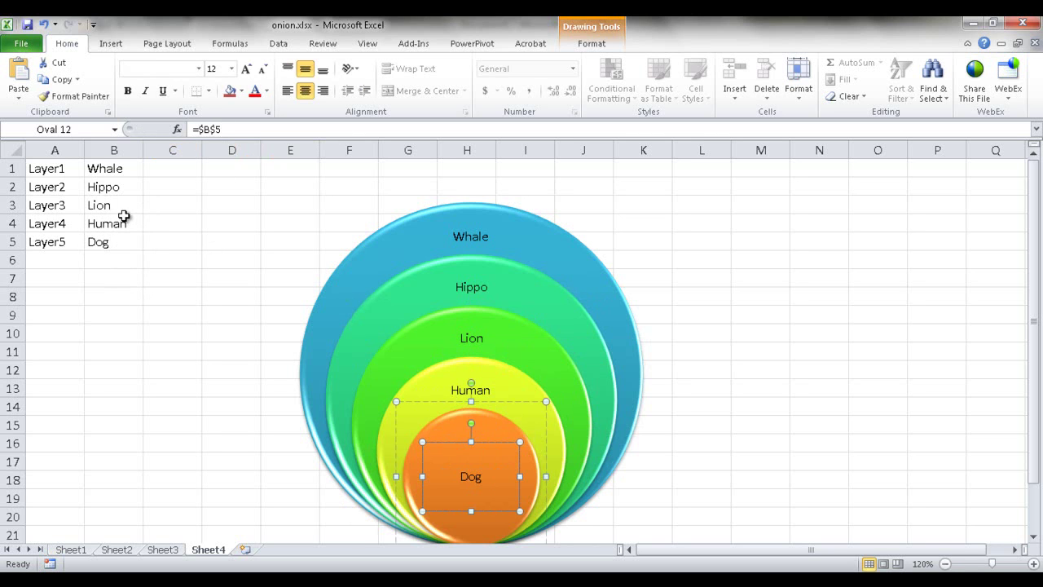
- Replace Hippo with Elephant in cell B2
click(116, 187)
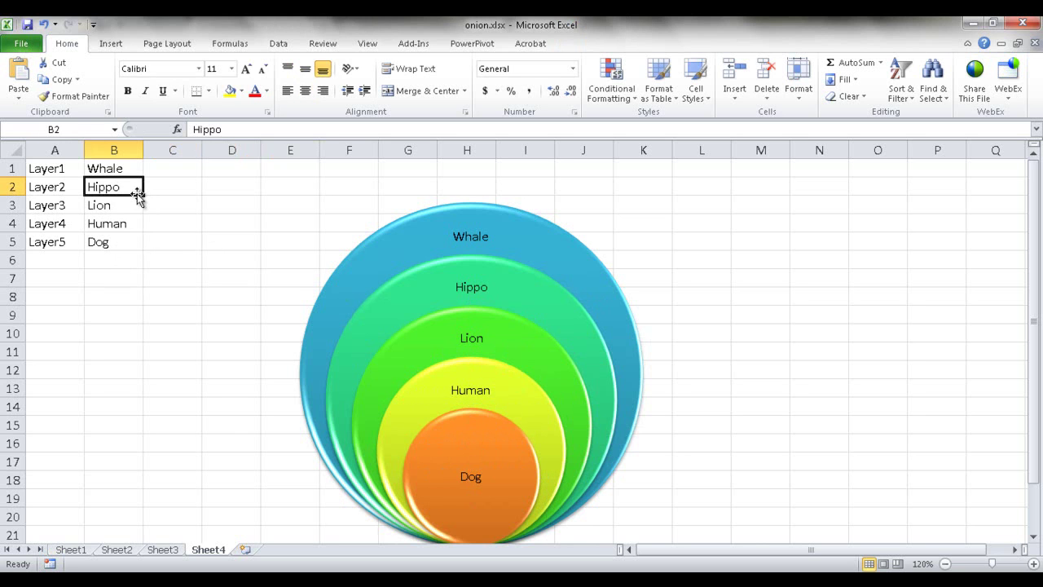
text(Elephant)
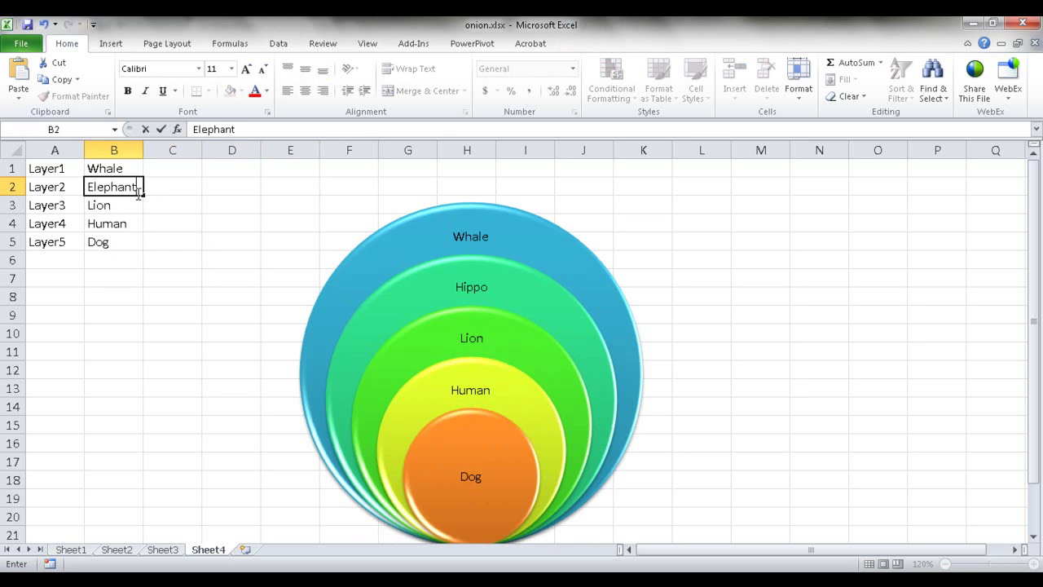
key(Return)
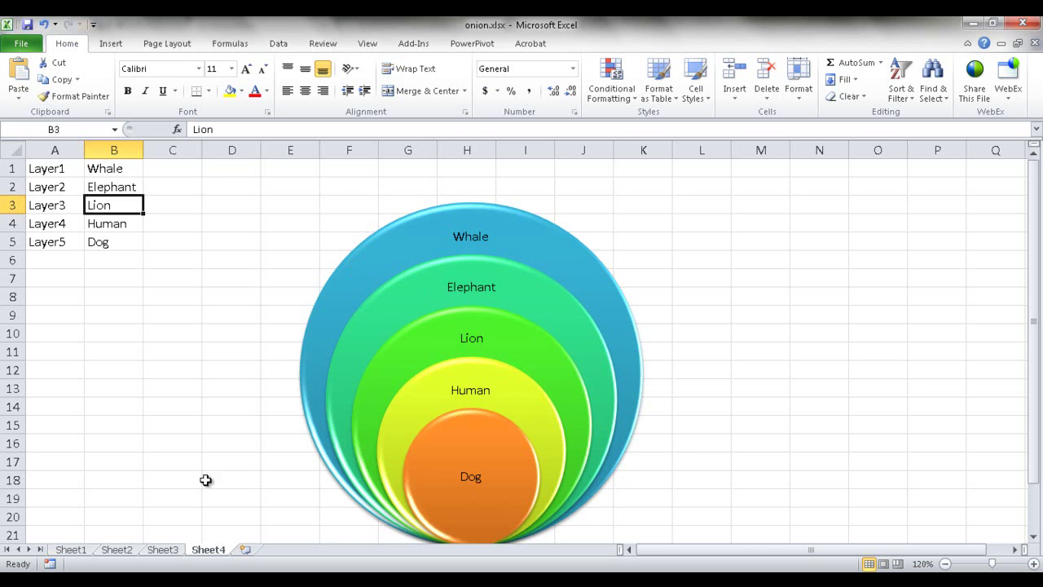
- Check the Sheet1 and Sheet3 diagrams, then select the whole Venn graphic on Sheet4
click(70, 550)
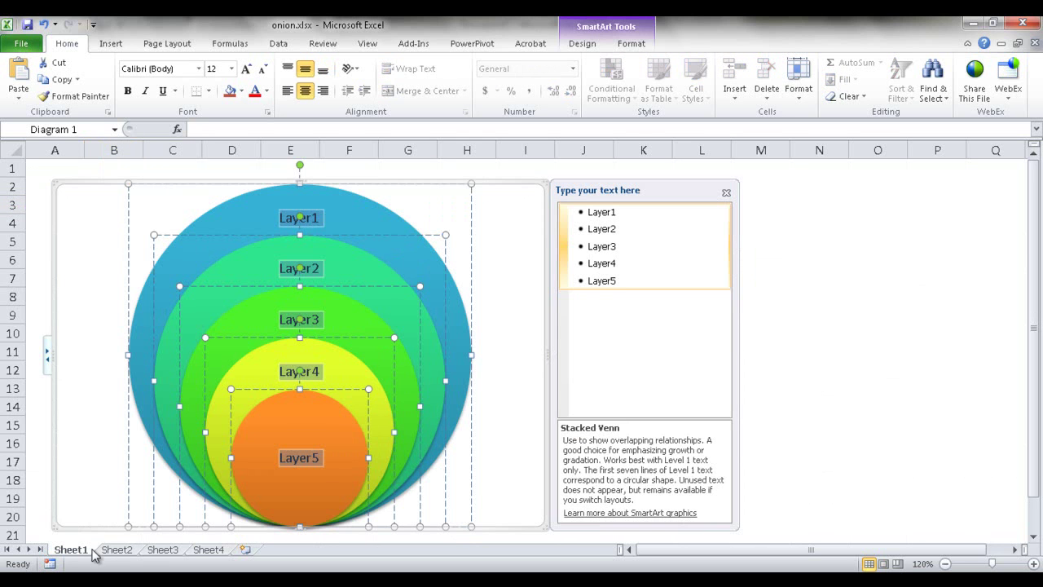
click(160, 551)
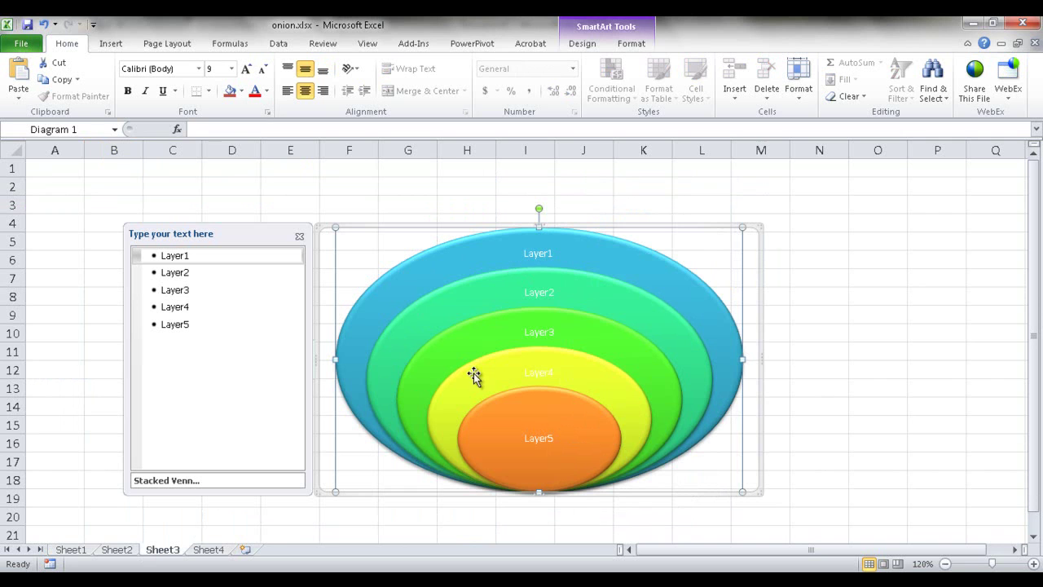
click(224, 553)
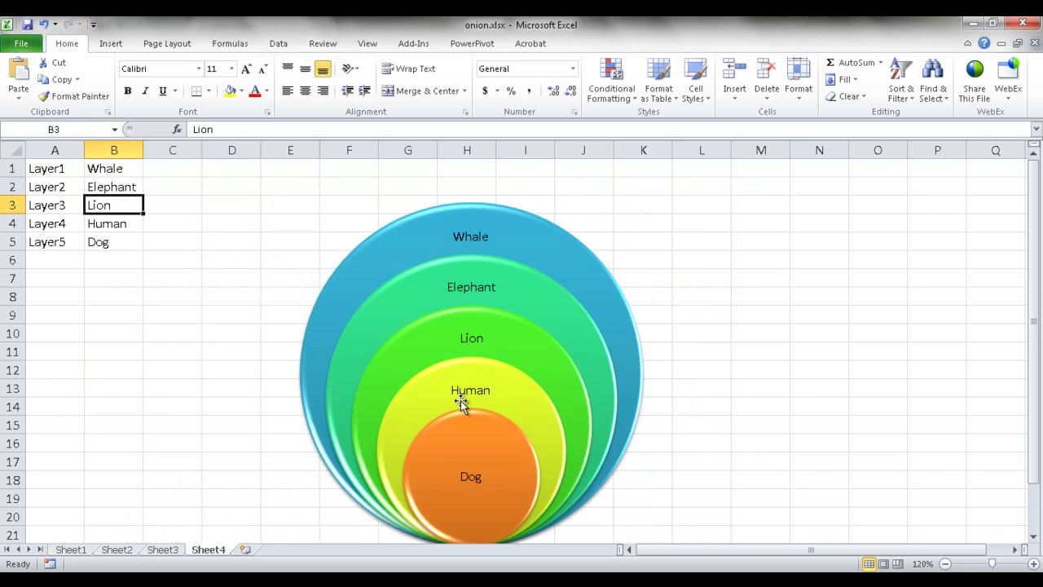
click(545, 246)
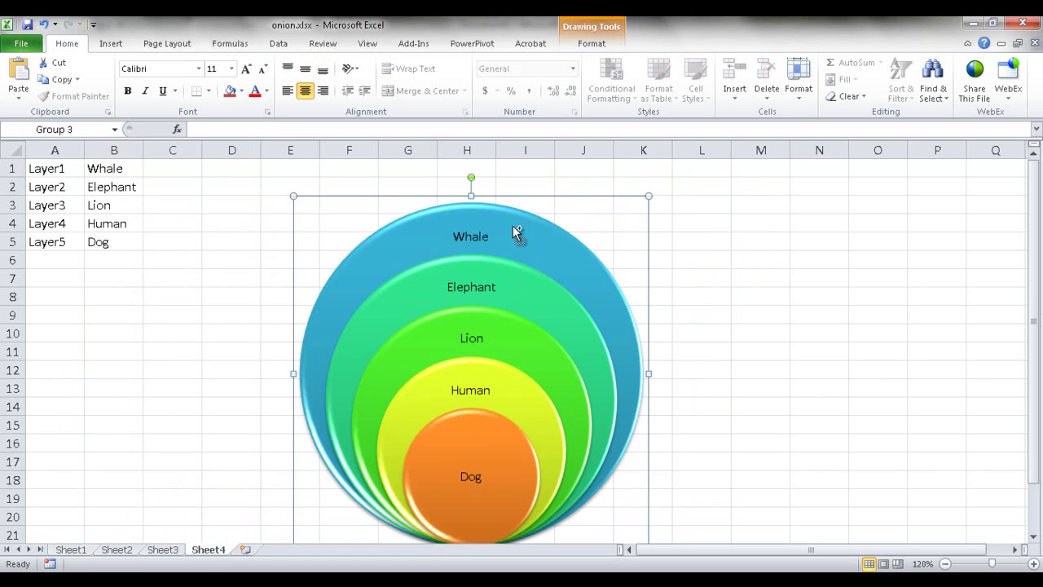
- Select the Elephant, Lion, Human and Dog circles and stretch them horizontally into wide ovals
click(520, 280)
ctrl+click(532, 354)
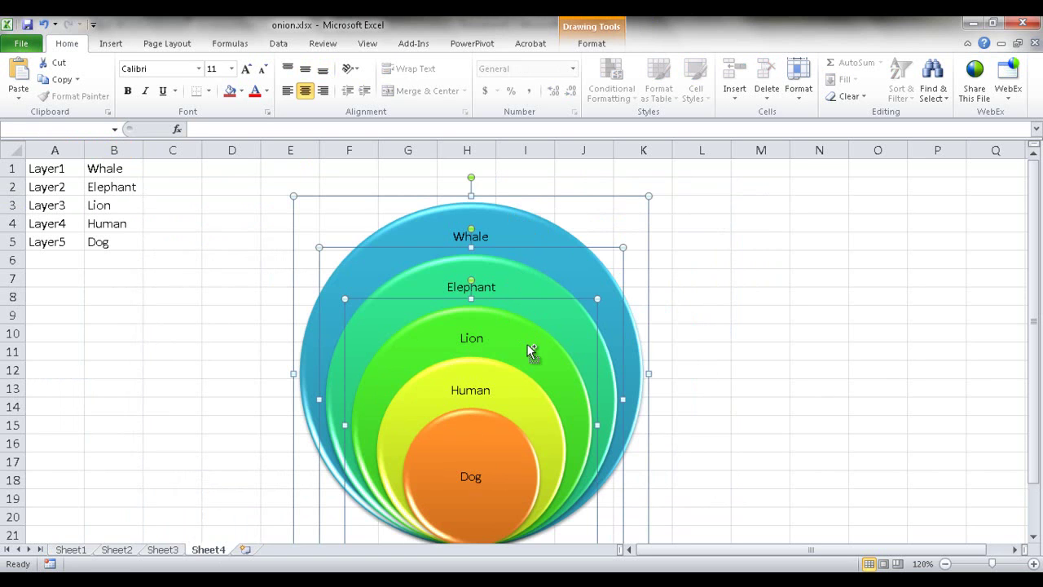
ctrl+click(523, 388)
ctrl+click(505, 430)
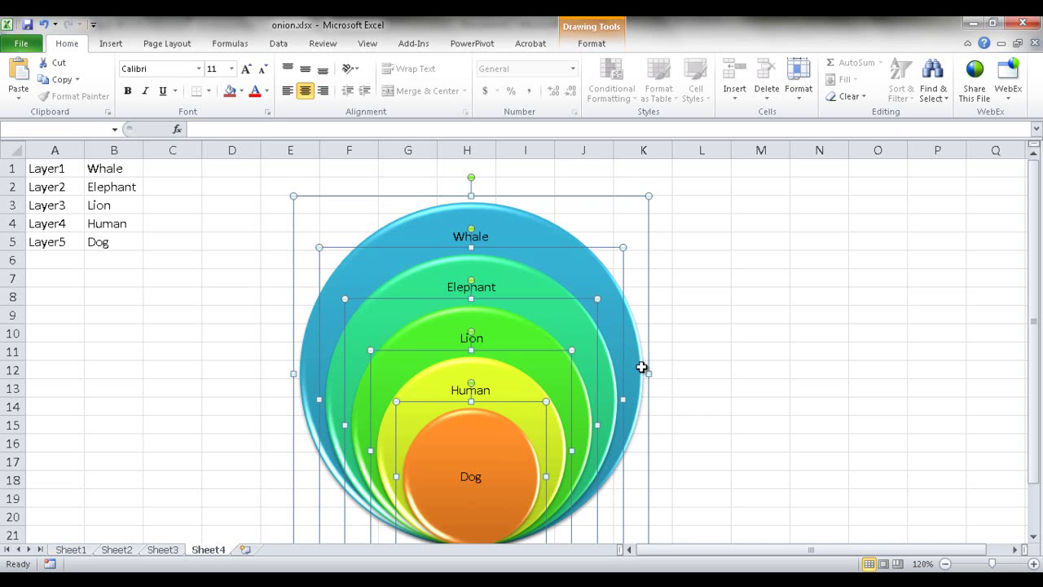
drag(650, 375, 833, 372)
click(922, 327)
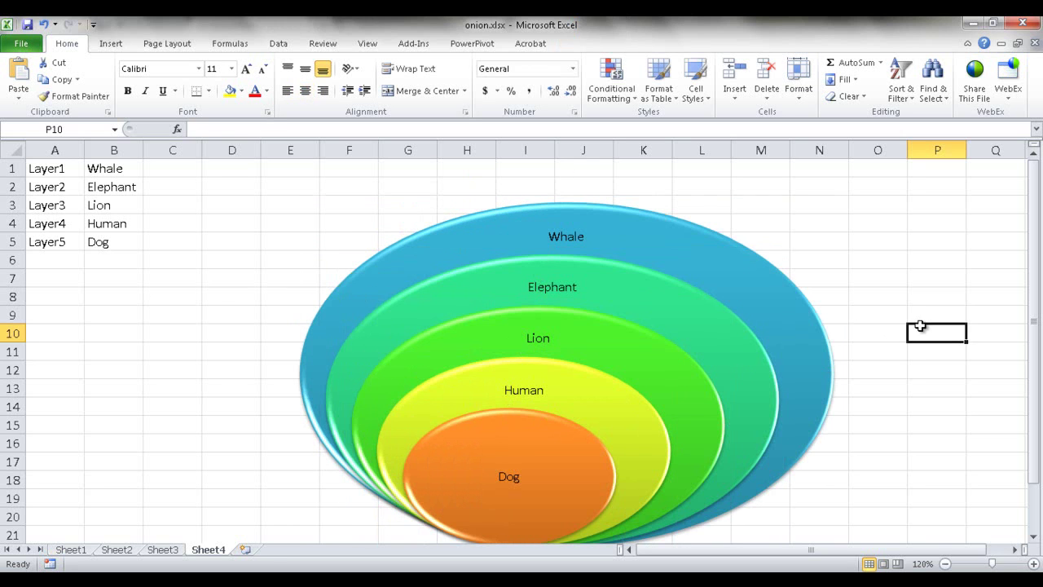
click(65, 258)
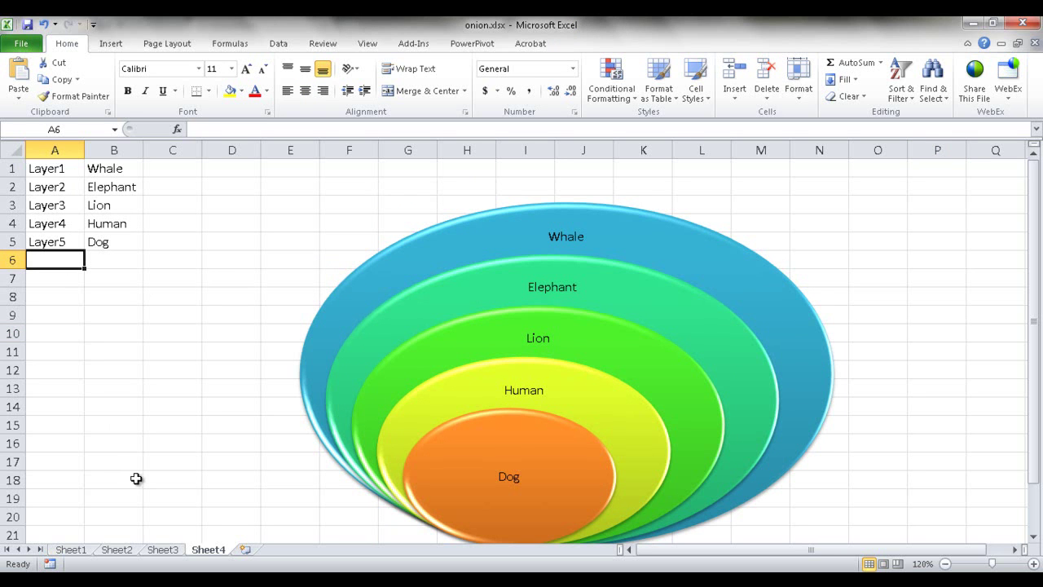
- Add a Layer6 bullet after Layer5 in Sheet3's SmartArt text list
click(168, 551)
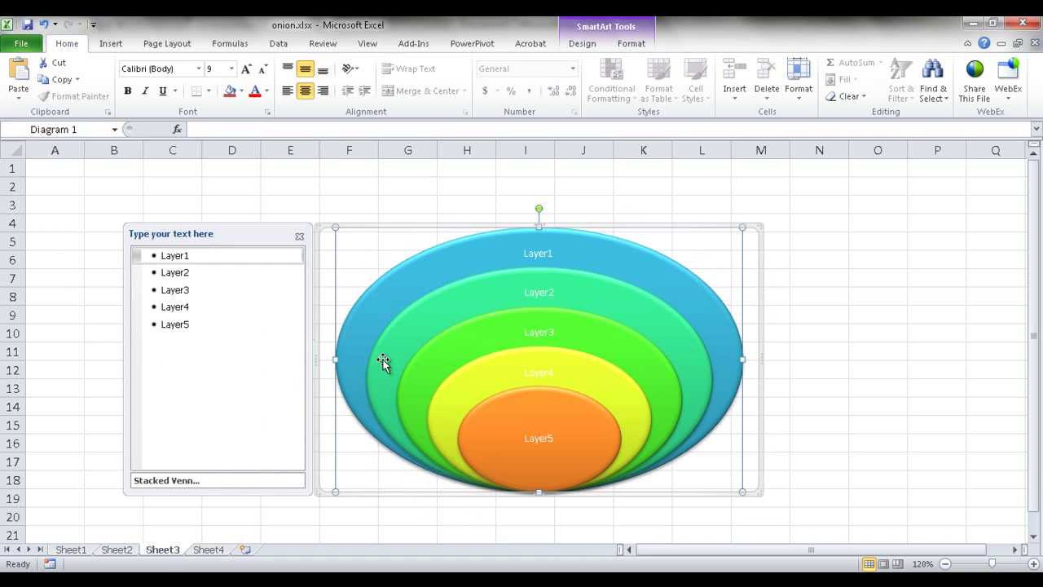
click(192, 323)
key(Return)
text(Layer5)
key(BackSpace)
text(6)
key(Return)
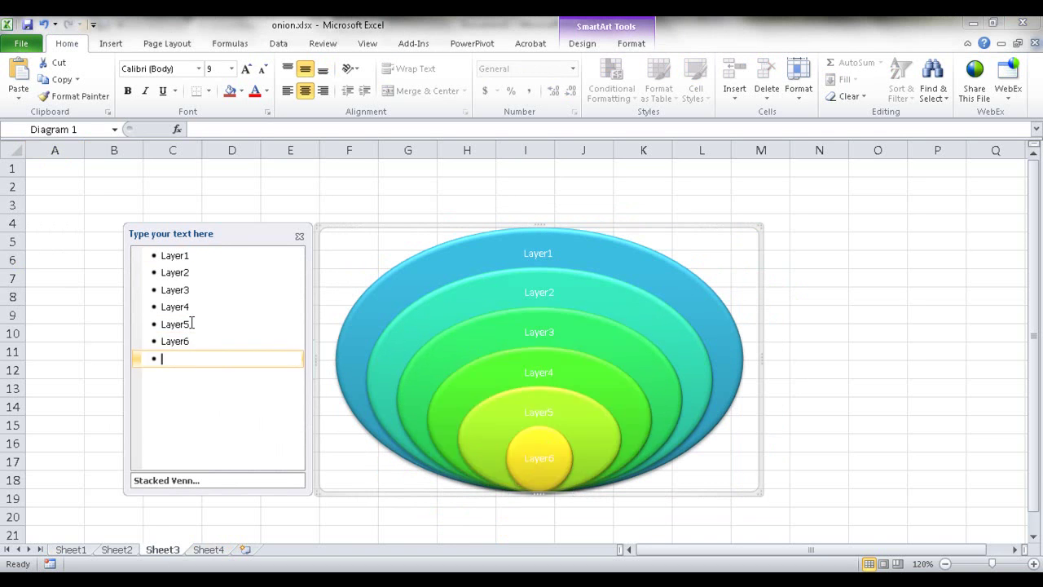
key(BackSpace)
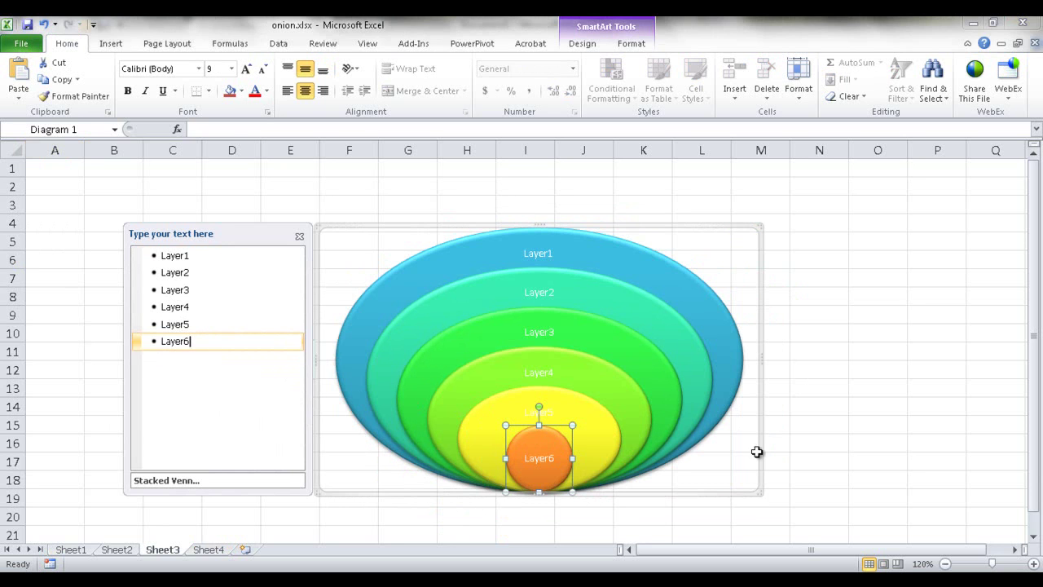
- Close the text list and compare the Sheet3 and Sheet4 diagrams, ending on Sheet4
click(854, 445)
click(391, 380)
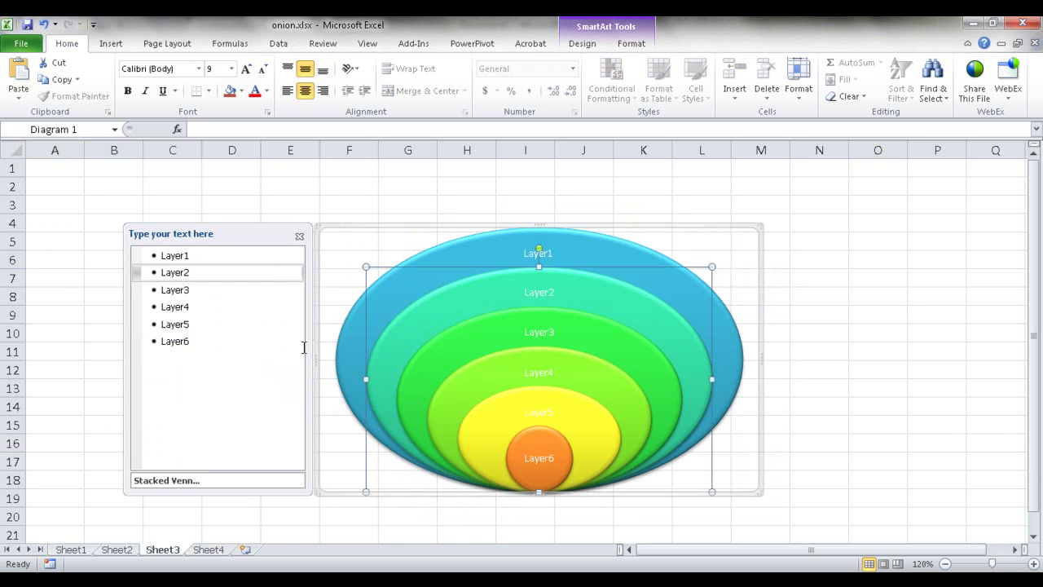
click(220, 549)
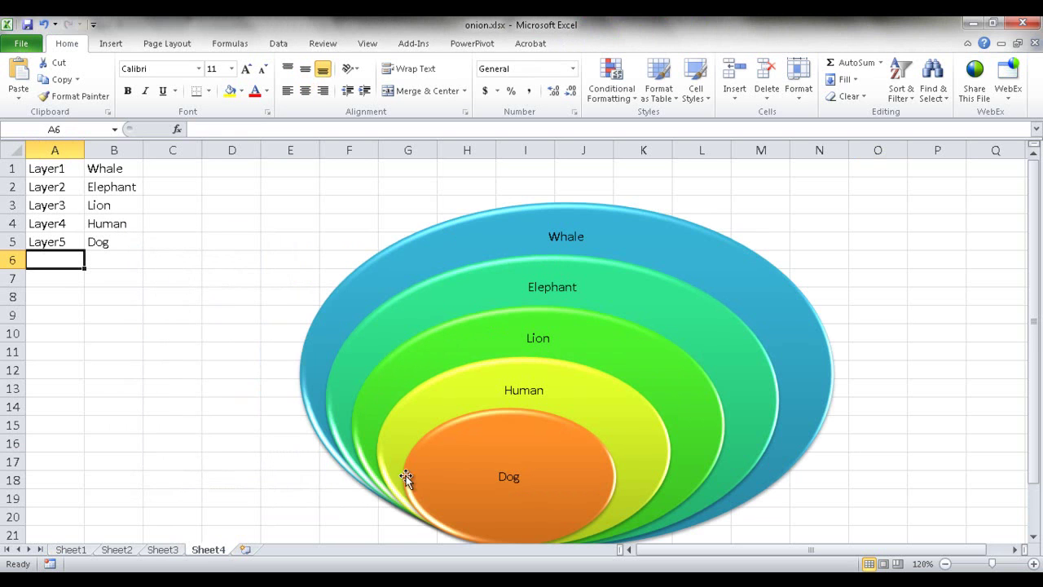
click(163, 550)
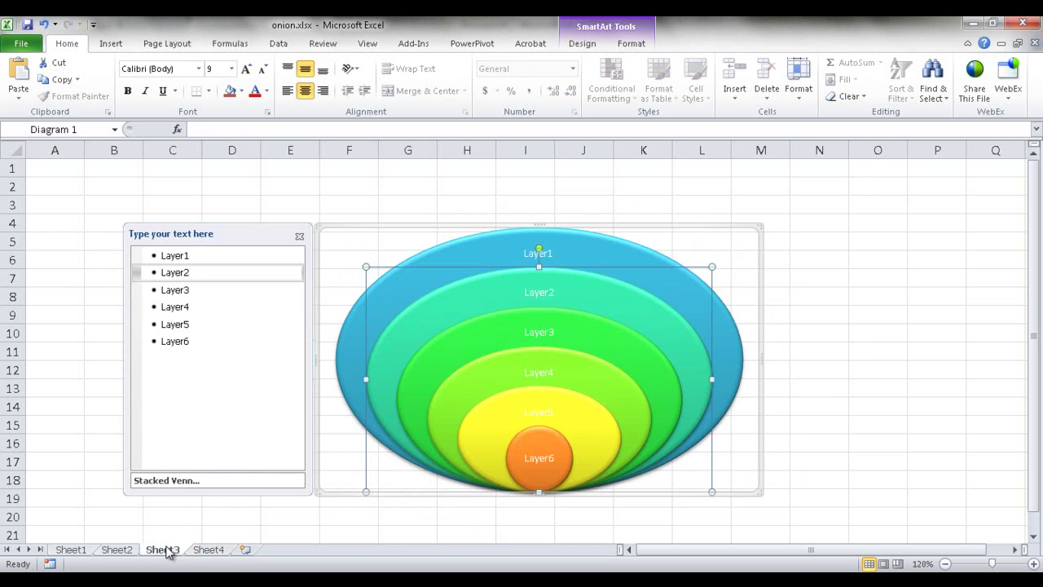
click(209, 549)
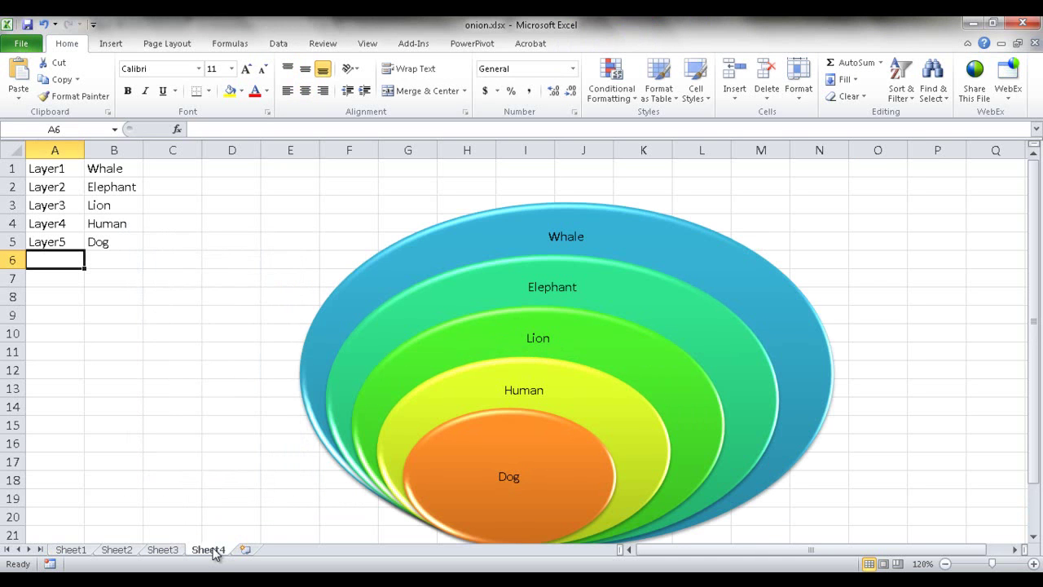